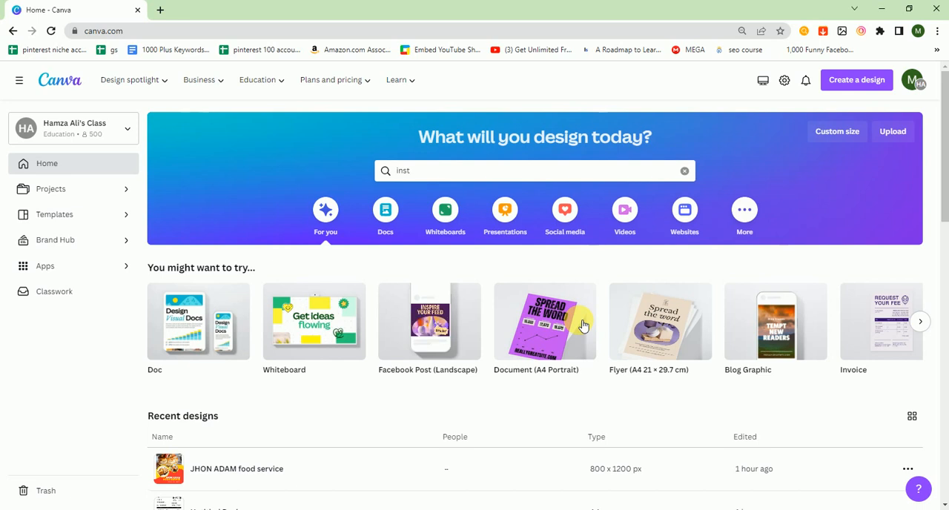
- Find the Instagram Reel templates by searching for "insta reel" and create a blank Instagram Reel design
click(454, 173)
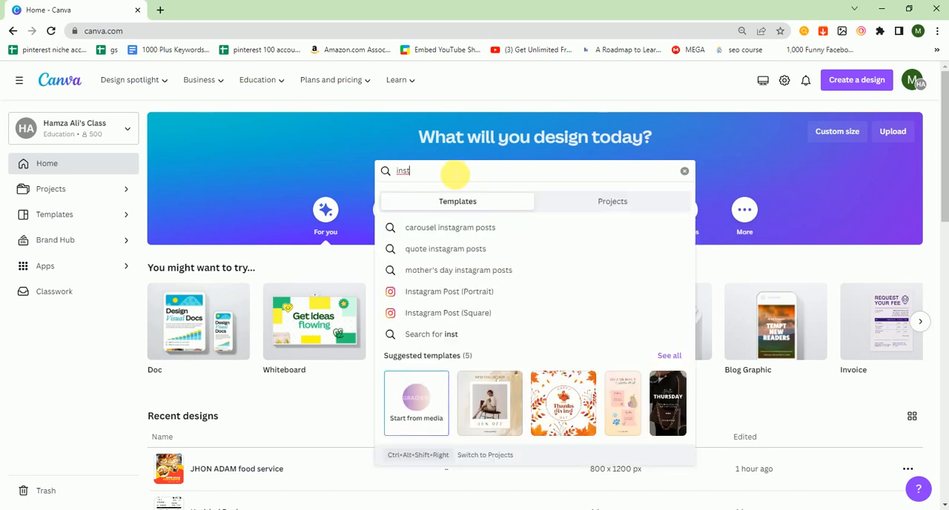
text(a)
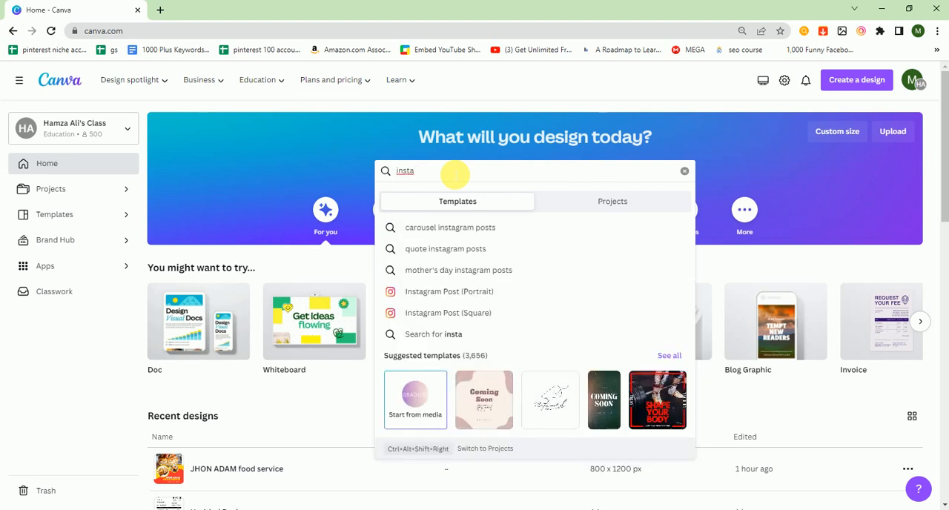
text(reel)
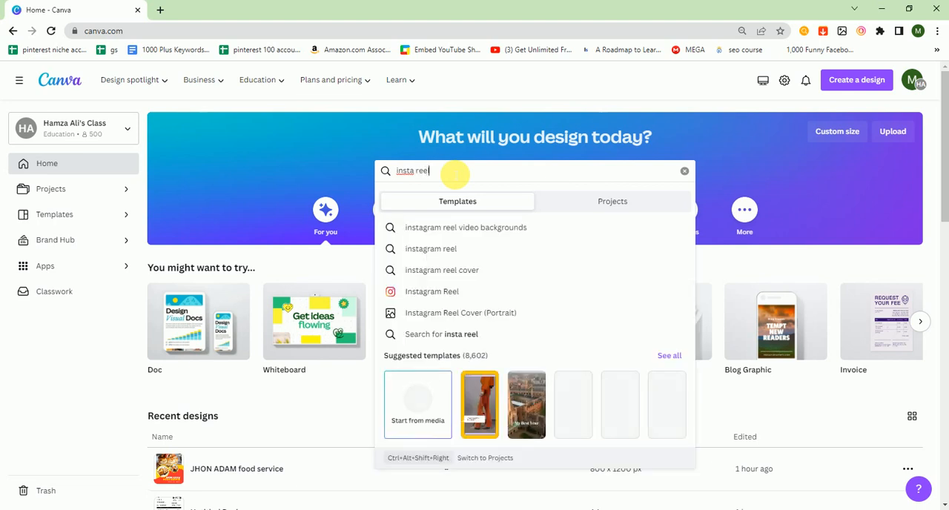
click(450, 290)
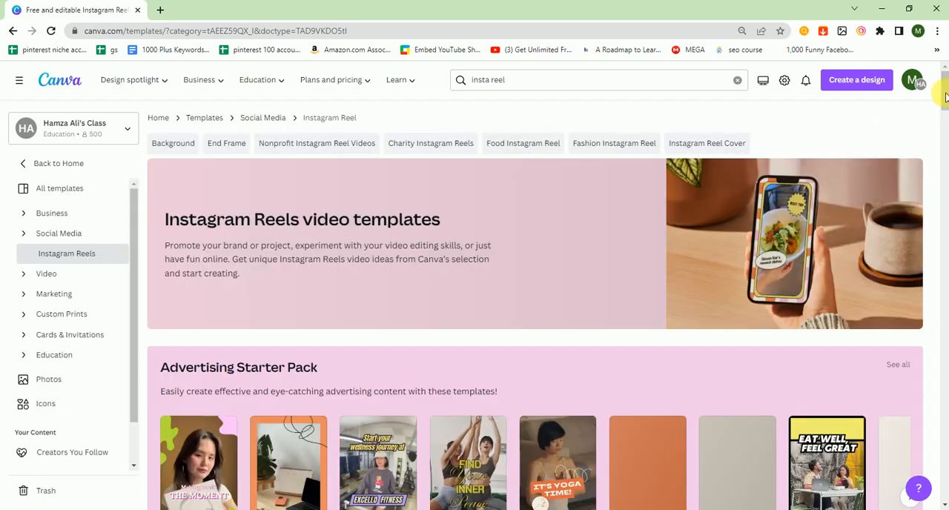
drag(945, 98, 943, 131)
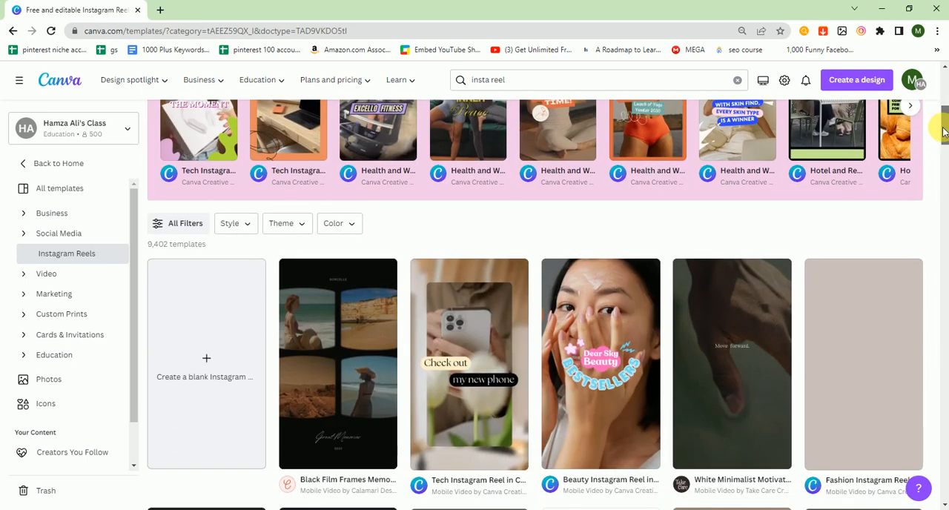
click(206, 358)
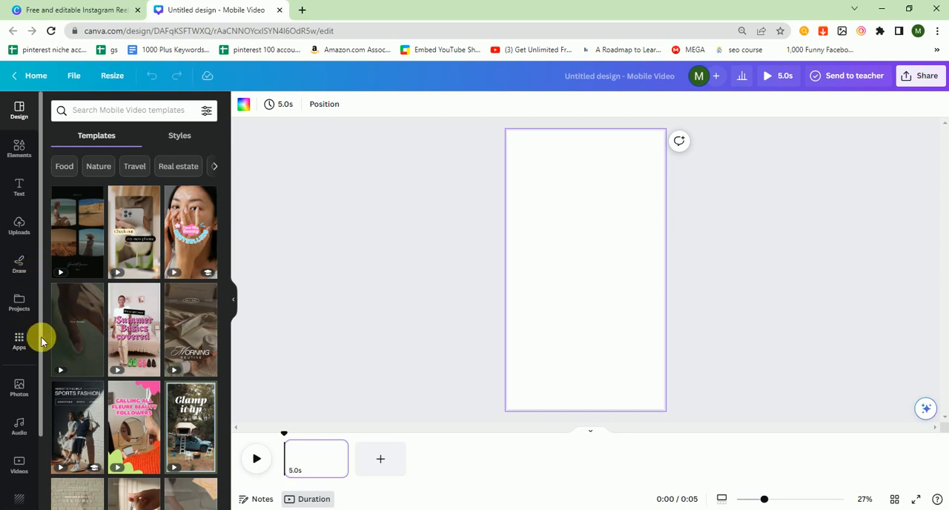
- Search the stock videos for "motivation"
scroll(37, 384, down, 1)
click(21, 392)
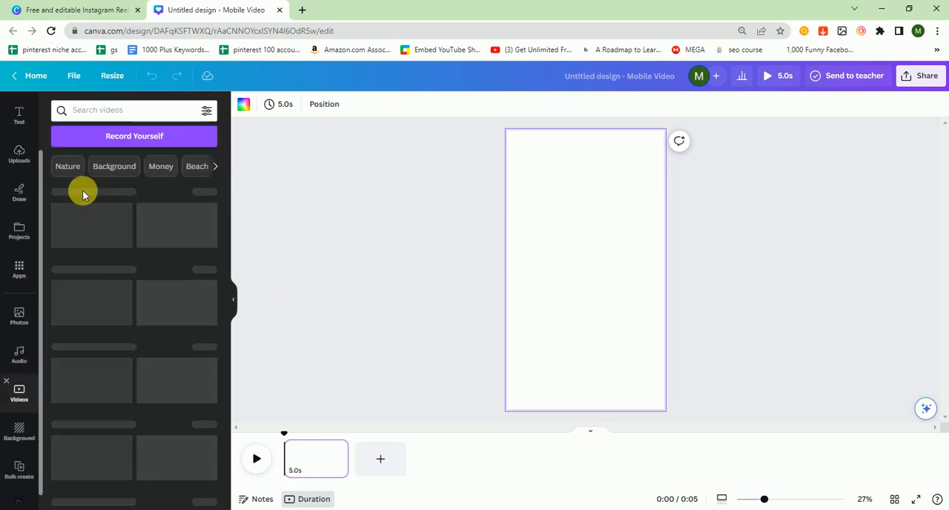
click(104, 113)
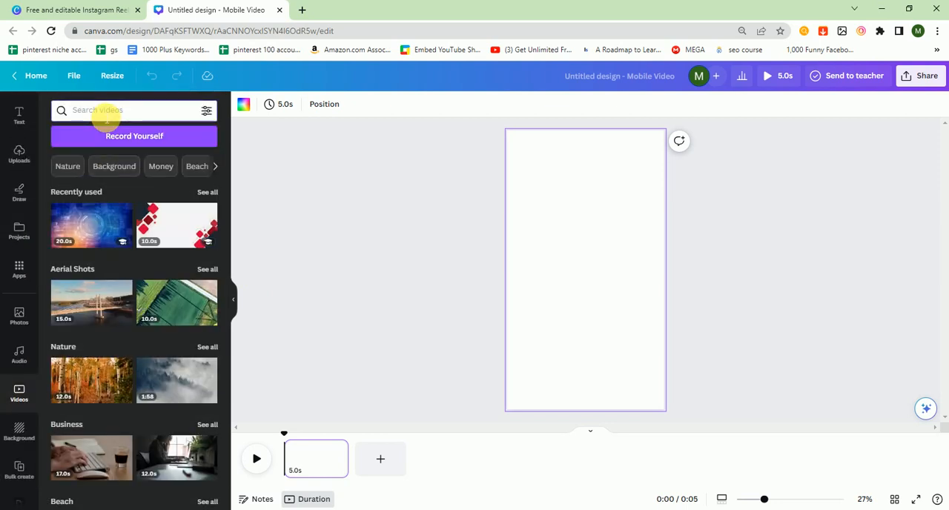
text(motiva)
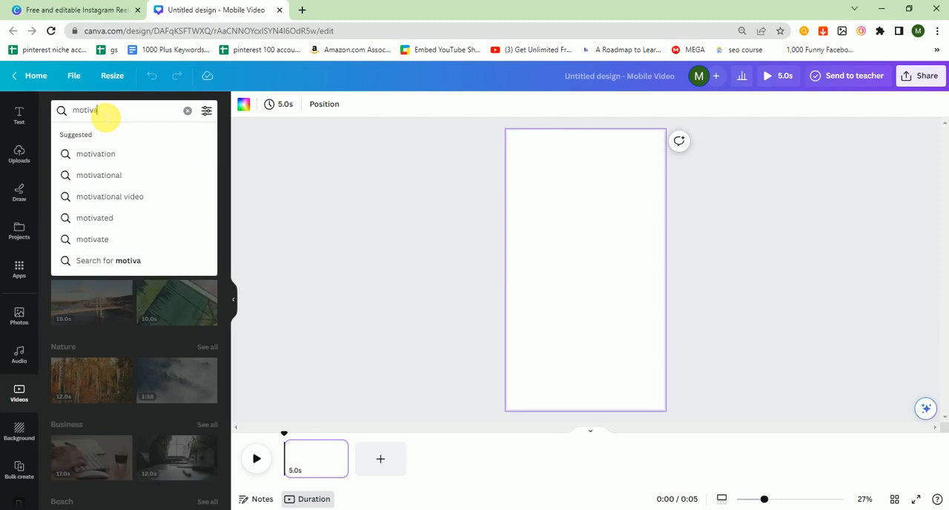
text(tion)
key(Return)
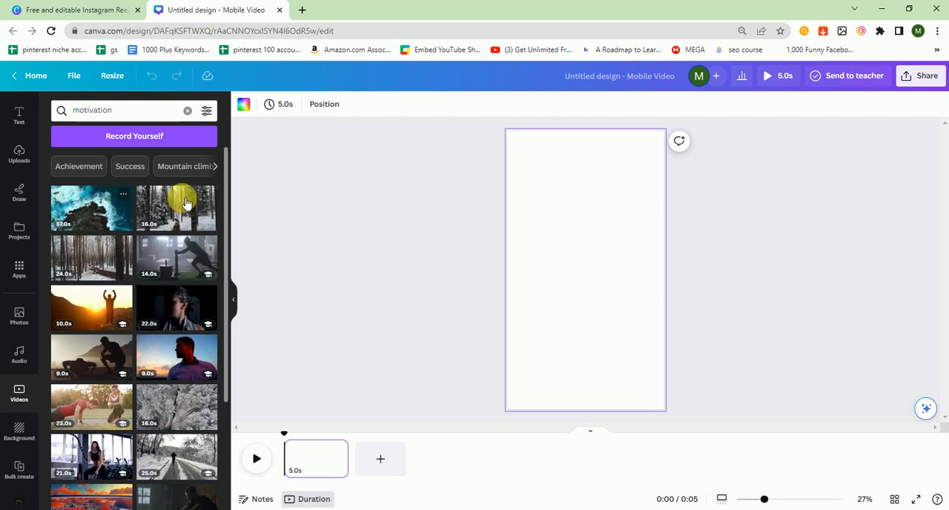
- Add the 16-second snowy forest path video to the page and set it as the background
click(194, 211)
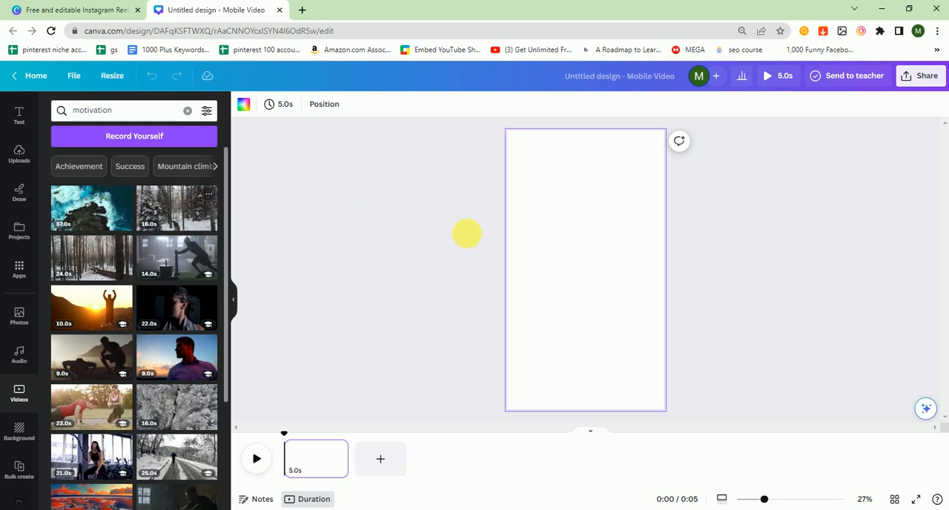
right_click(580, 257)
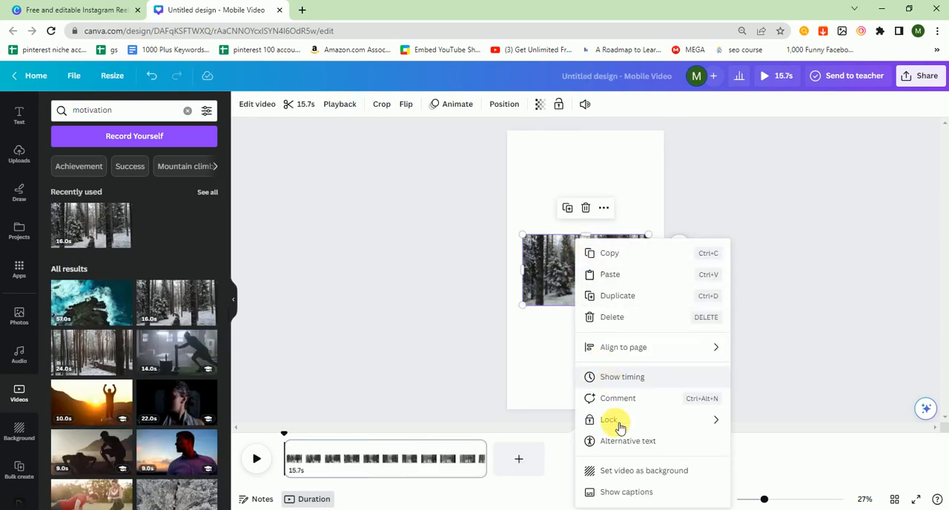
click(634, 471)
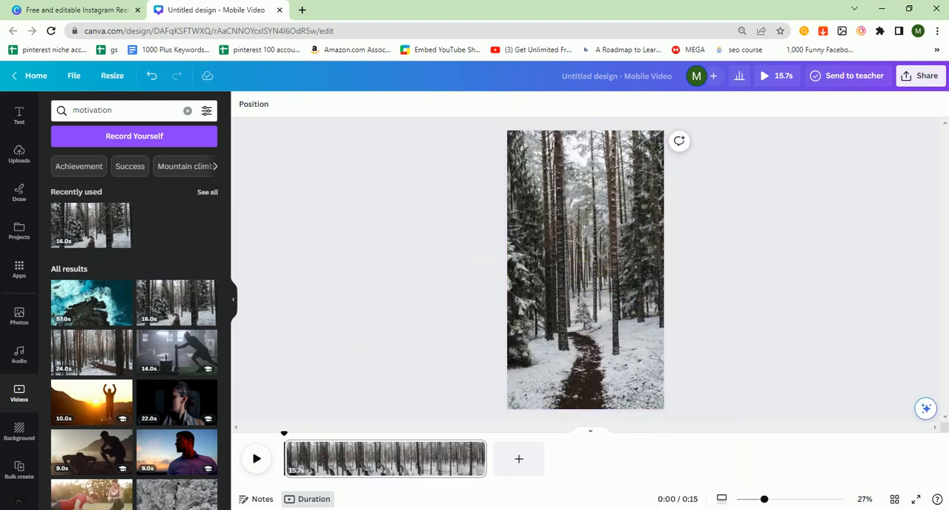
- Copy the line starting "Challenges are what make life interesting" from the Notepad quote list and paste it onto the Canva page
click(528, 491)
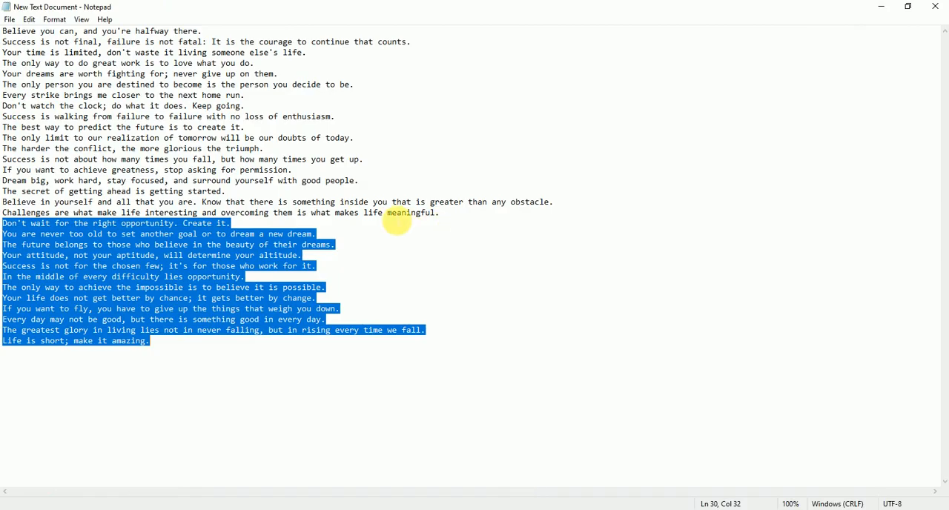
click(211, 218)
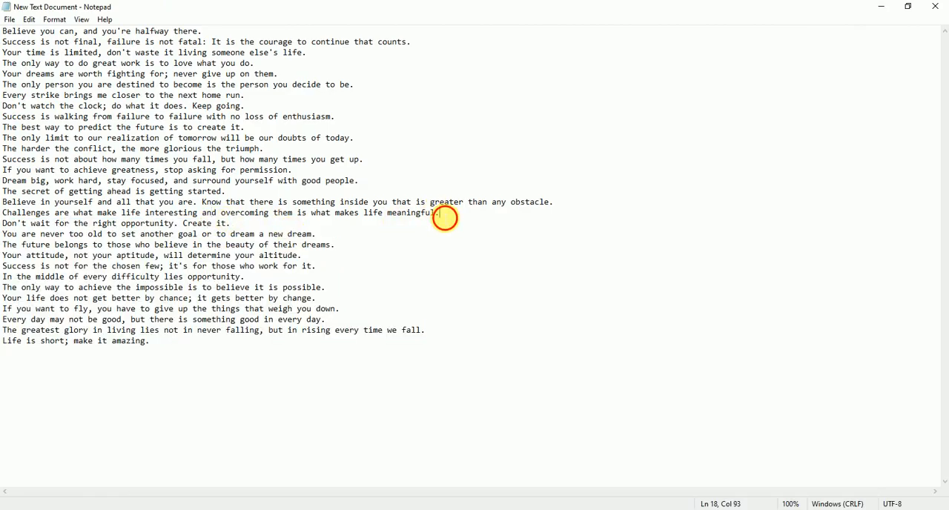
drag(442, 216, 4, 214)
key(ctrl+c)
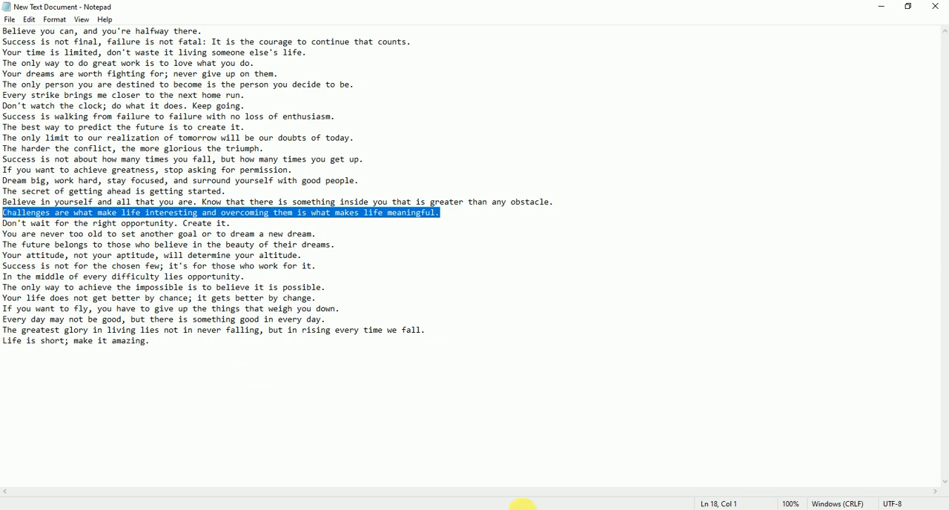
key(alt+Tab)
click(560, 316)
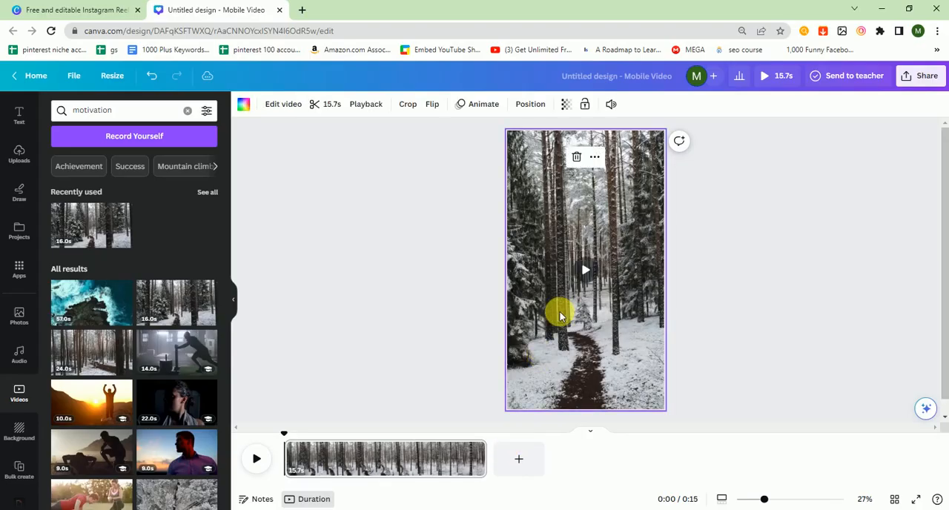
key(ctrl+v)
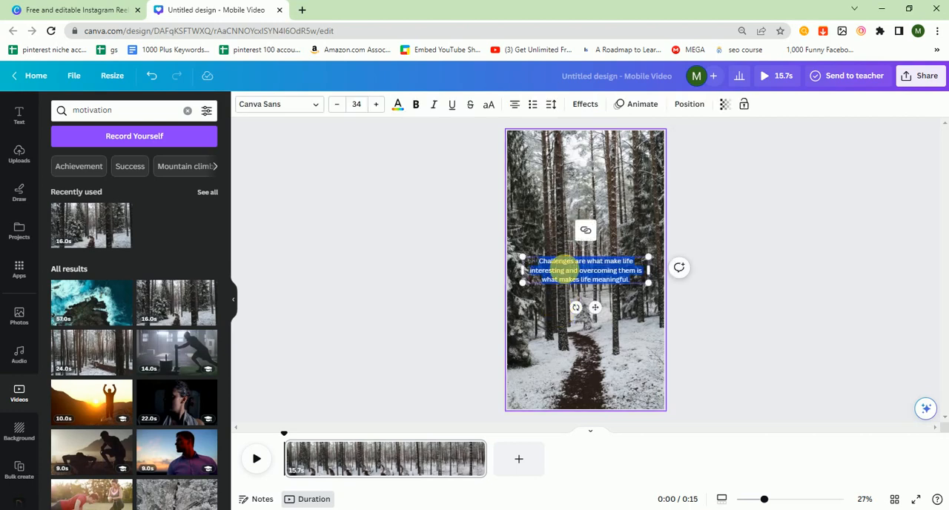
- Widen the quote's text box to the full page width and set its font size to 33
click(376, 104)
click(376, 105)
click(376, 105)
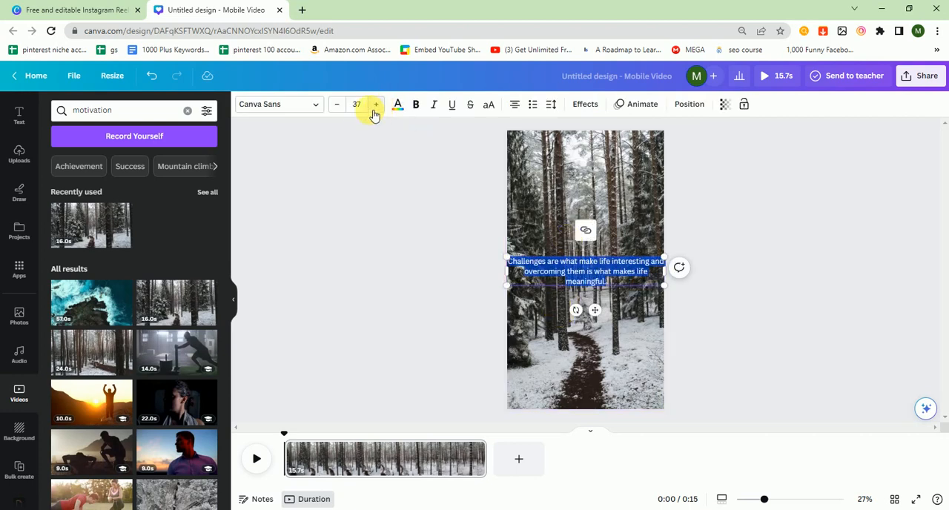
click(338, 105)
click(339, 104)
click(338, 105)
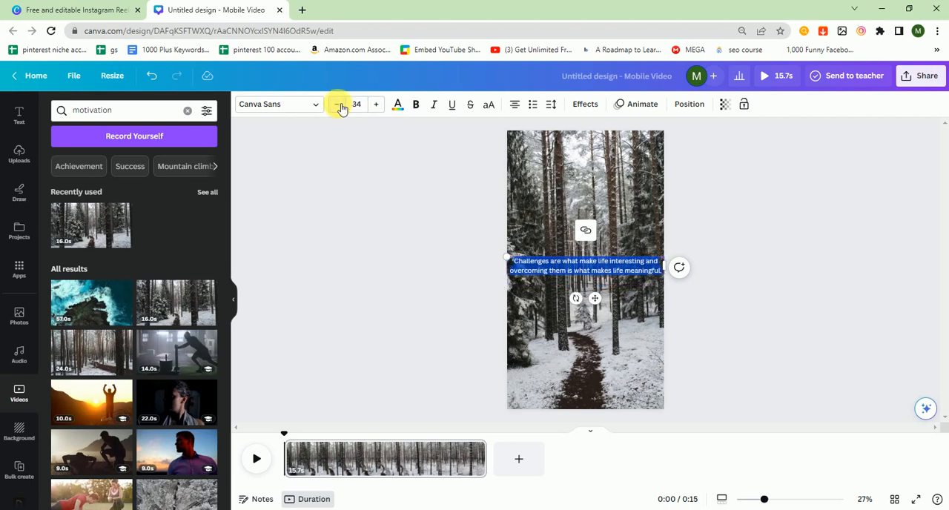
click(339, 105)
click(740, 291)
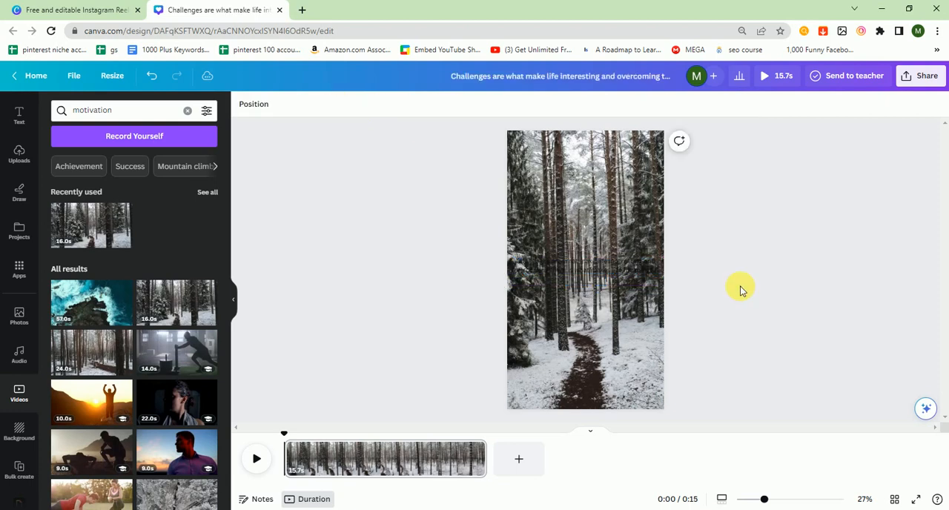
- Make the quote text bold and colour it with the default yellow
click(610, 265)
click(416, 104)
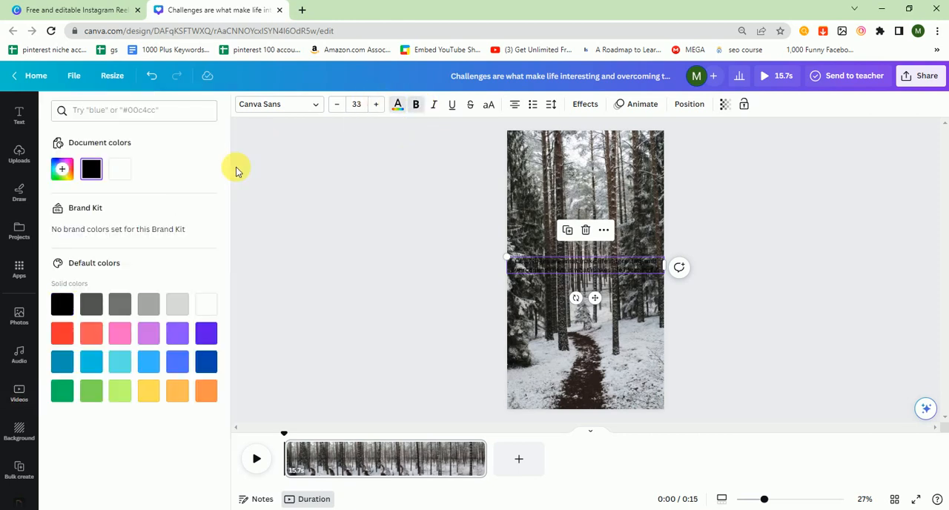
click(180, 390)
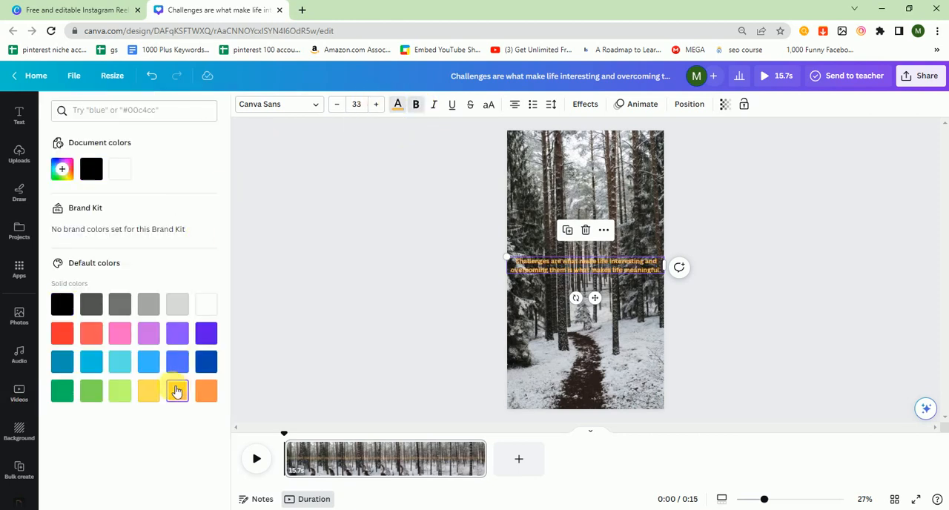
click(148, 391)
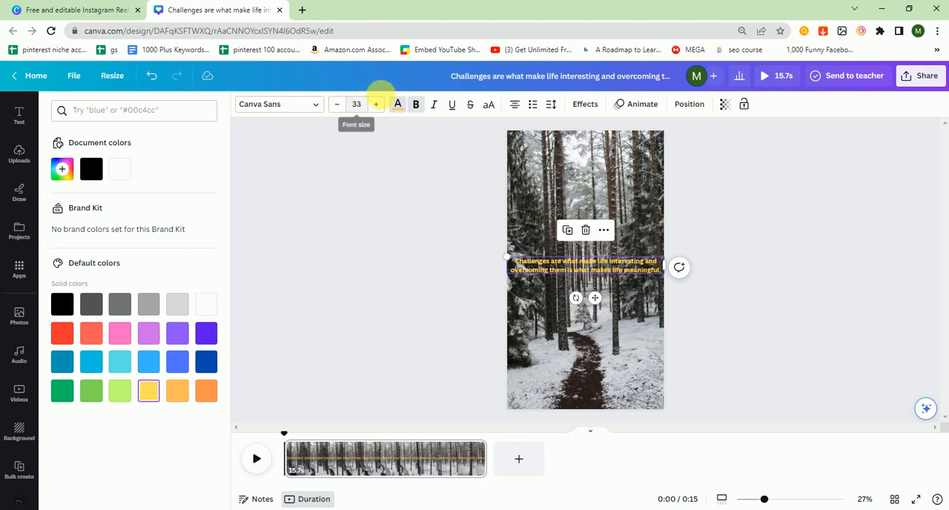
- Set the quote's font size to 42 and briefly play the video to preview it
click(377, 103)
click(377, 104)
click(376, 104)
click(376, 104)
click(377, 104)
click(376, 103)
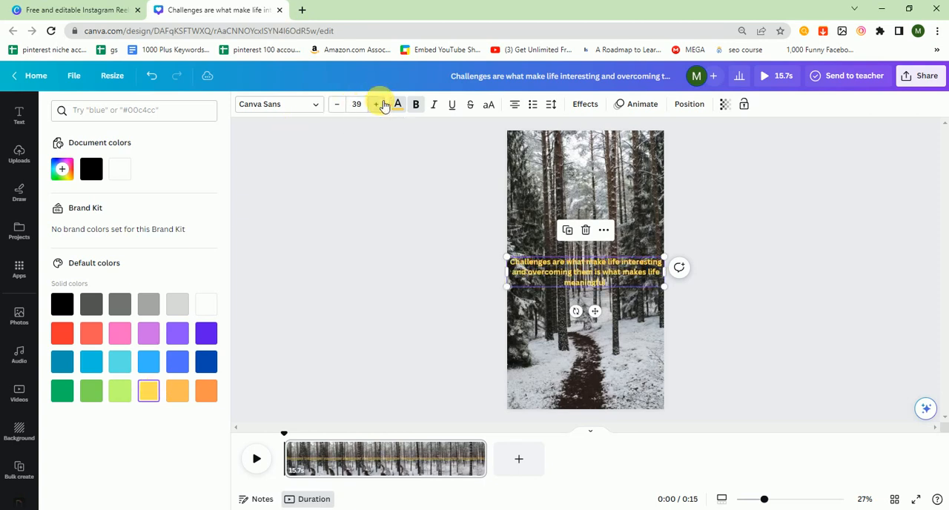
click(379, 103)
click(378, 104)
click(379, 104)
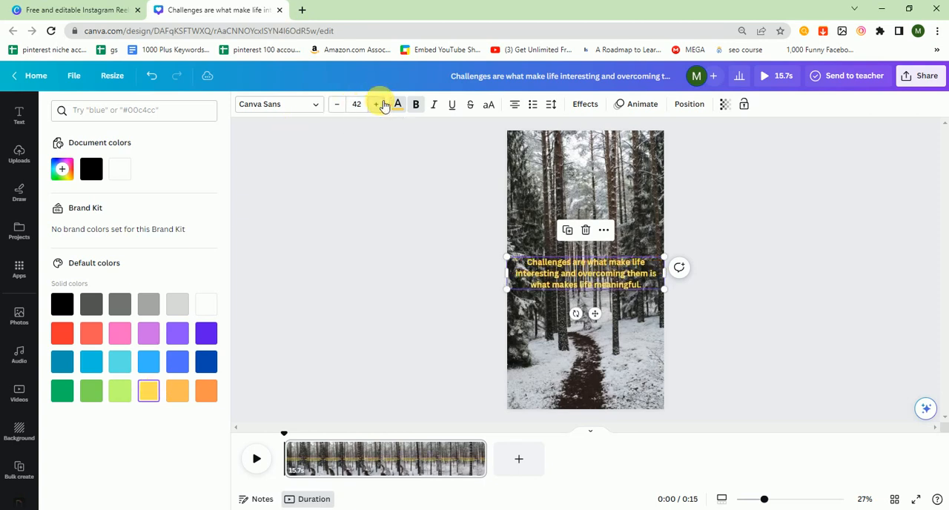
click(434, 254)
click(434, 254)
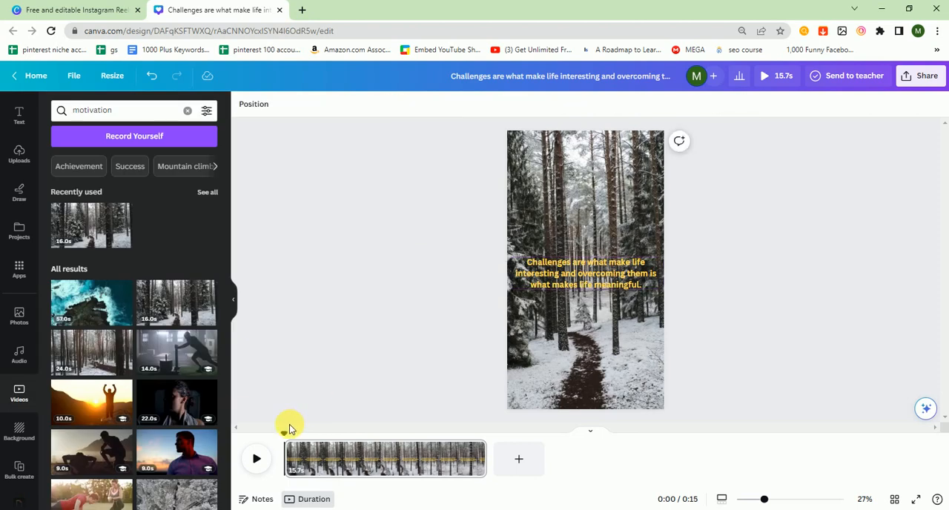
click(258, 459)
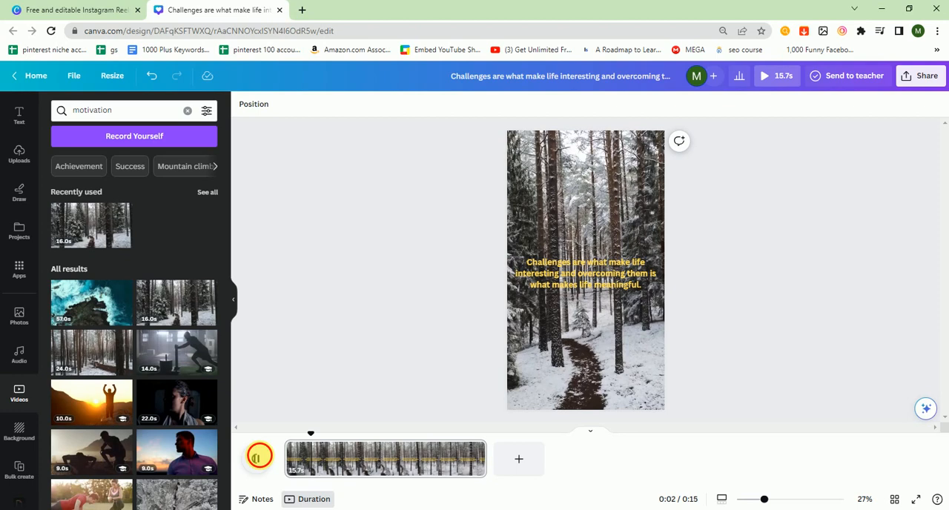
click(261, 459)
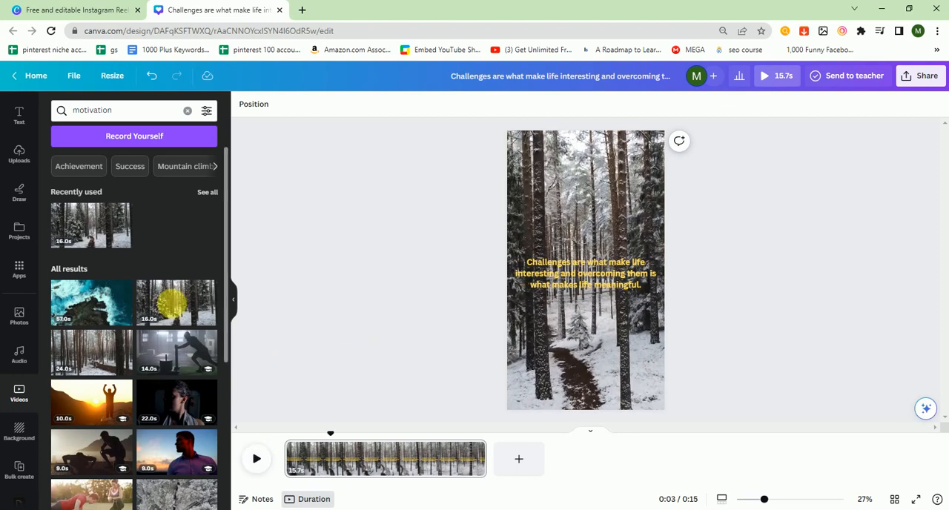
- Start a bulk create with manually entered data and clear the sample table
scroll(18, 445, down, 1)
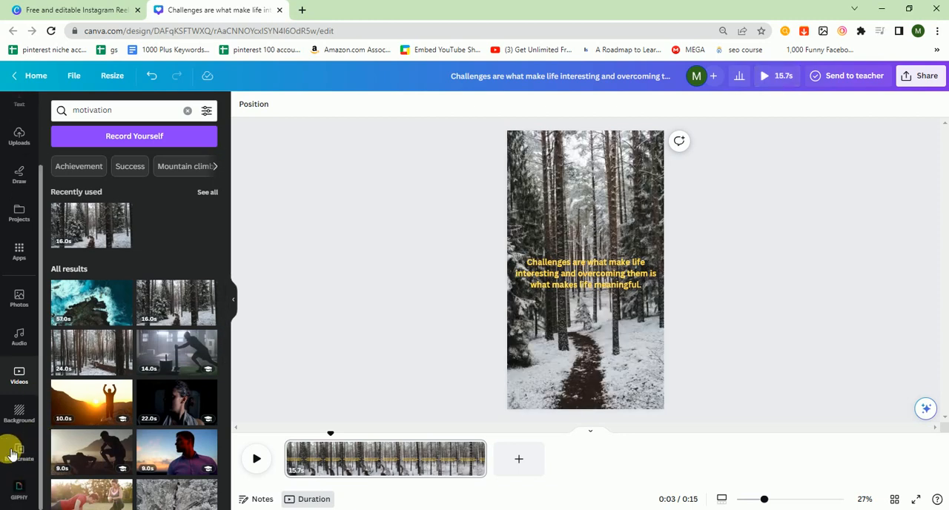
click(12, 450)
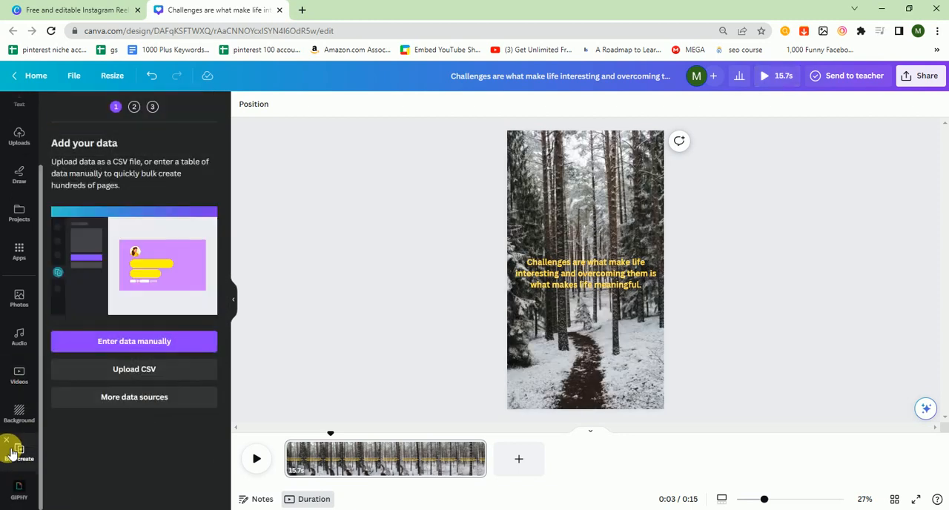
click(126, 345)
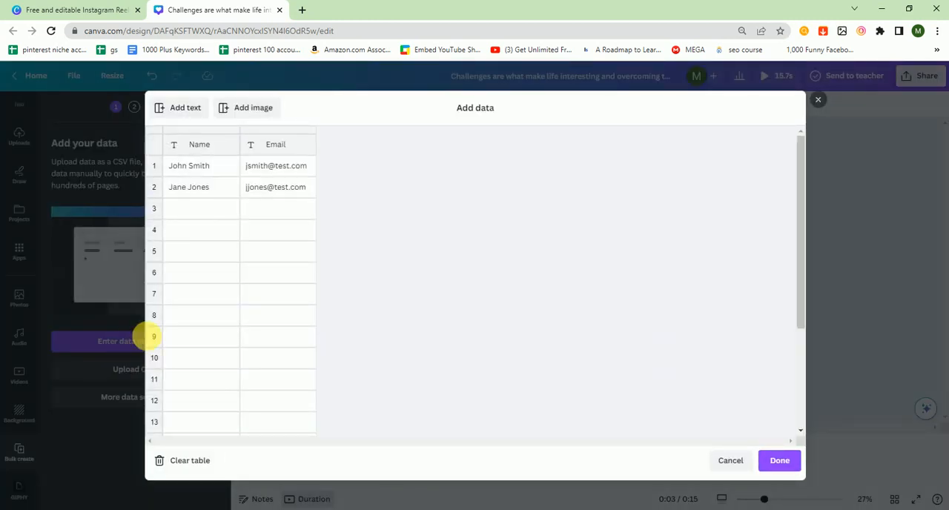
click(199, 460)
- Name the table's text column "title" and move to its first data row
click(190, 147)
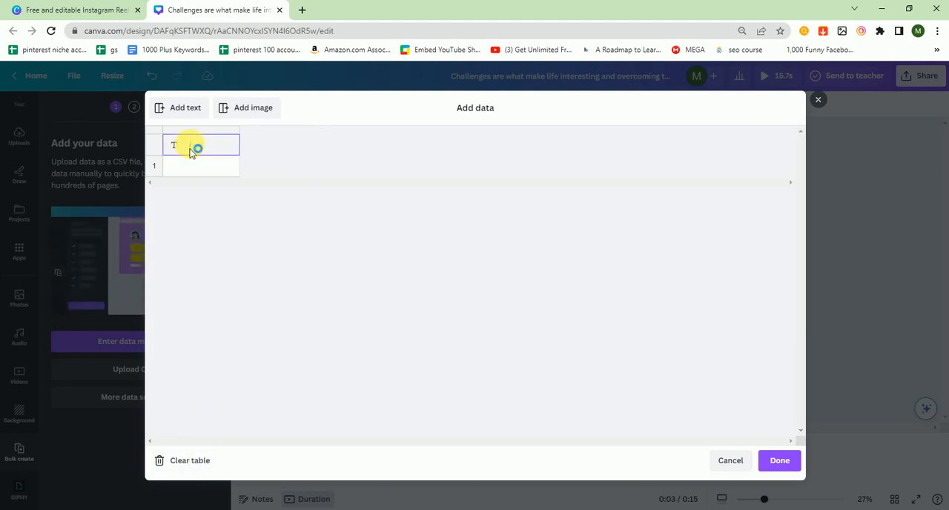
text(title)
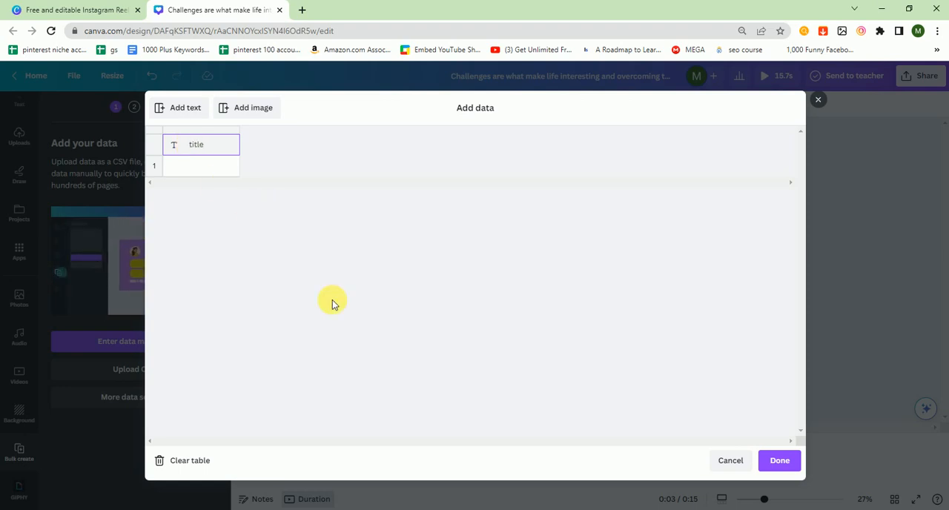
key(Return)
key(Return)
key(Return)
key(Return)
key(Return)
key(Return)
key(Return)
key(Return)
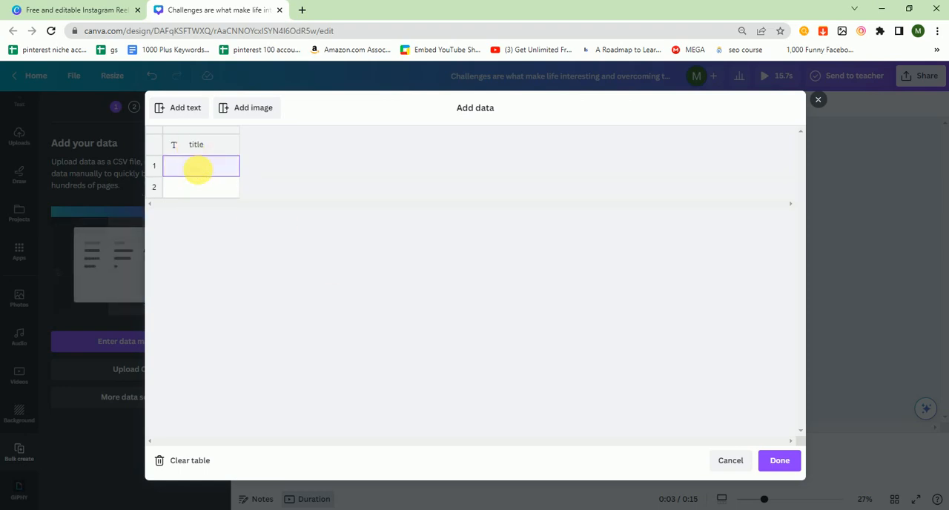
- Extend the title column with empty rows down to row 30 and return to the top of the table
key(Return)
key(Return)
key(Return)
key(Return)
key(Return)
key(Return)
key(Return)
key(Return)
key(Return)
key(Return)
key(Return)
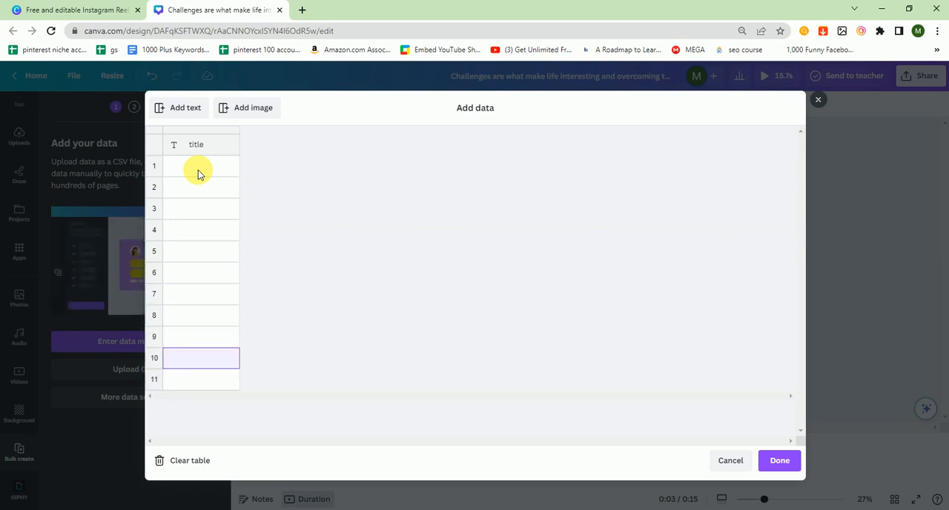
key(Return)
key(Return)
key(Return)
key(Return)
key(Return)
key(Return)
key(Return)
key(Return)
key(Return)
key(Return)
key(Return)
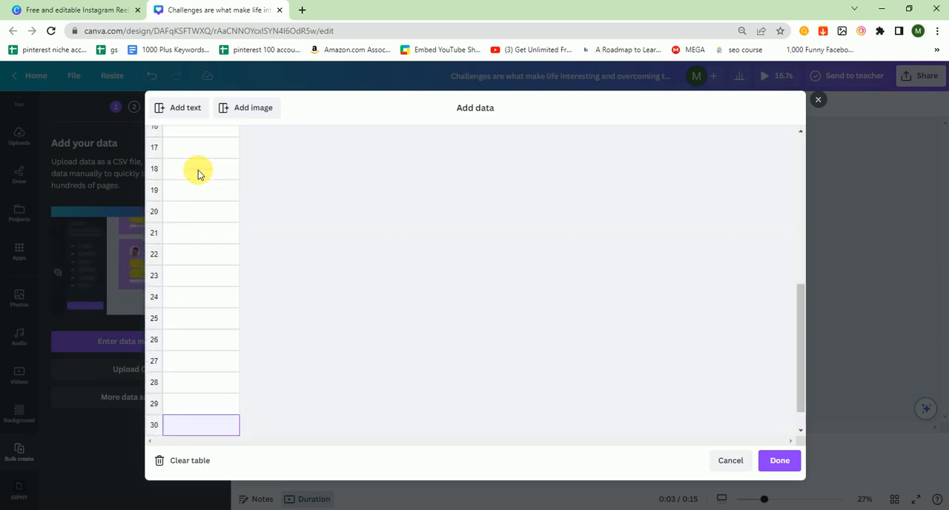
key(Up)
key(Up)
key(Up)
key(Up)
key(Up)
key(Up)
key(Up)
key(Up)
key(Up)
key(Up)
key(Up)
key(Up)
key(Up)
key(Up)
key(Up)
key(Up)
key(Up)
key(Up)
key(Up)
key(Up)
key(Up)
key(Up)
key(Up)
key(Up)
key(Up)
key(Up)
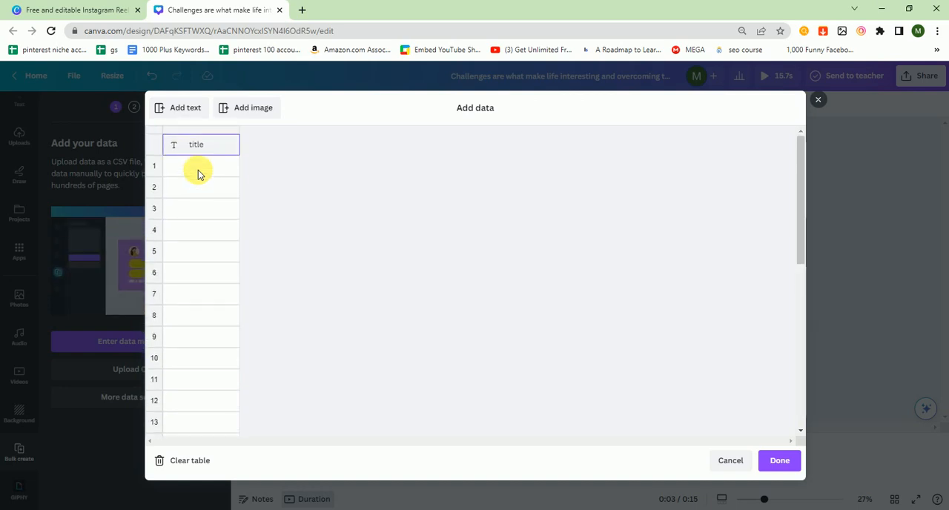
- Copy the last ten quotes from the New Text Document in Notepad into the title column from row 1 and finish the data entry
mouse_move(509, 507)
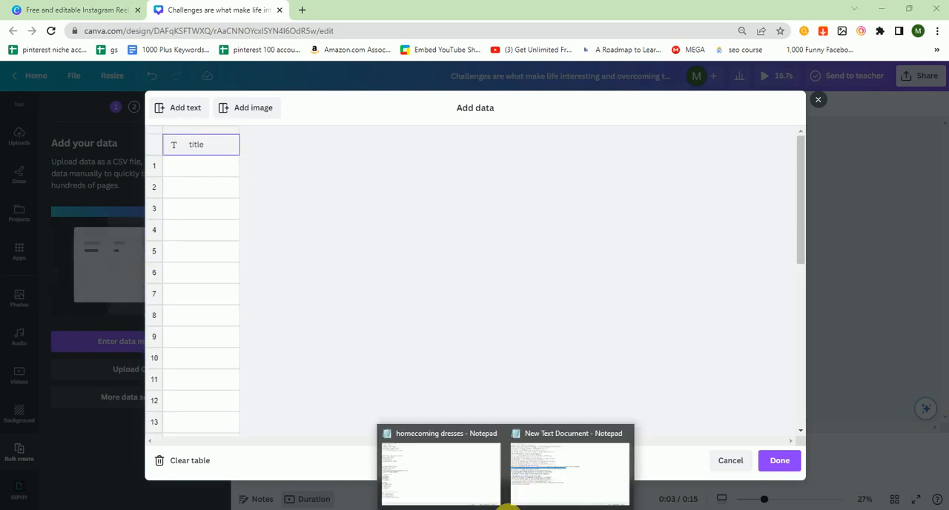
click(541, 471)
drag(156, 353, 9, 251)
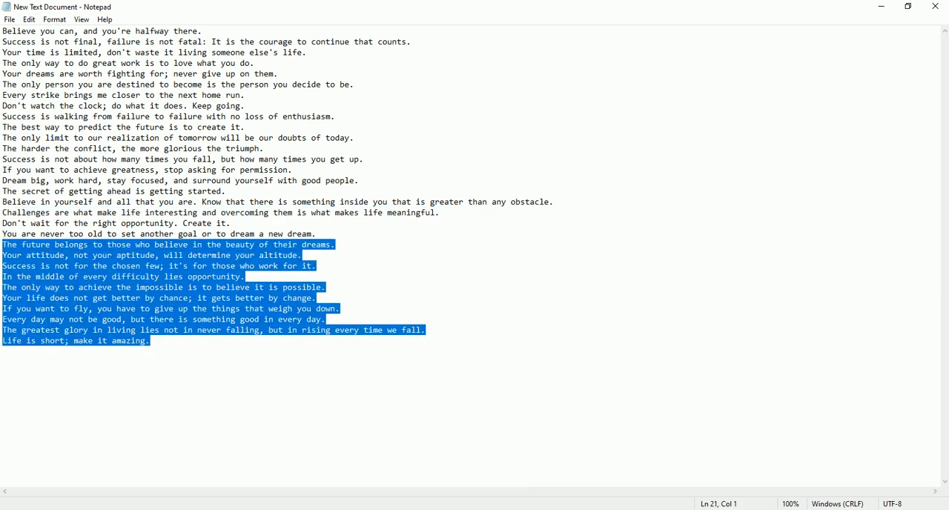
mouse_move(478, 509)
click(436, 499)
click(187, 168)
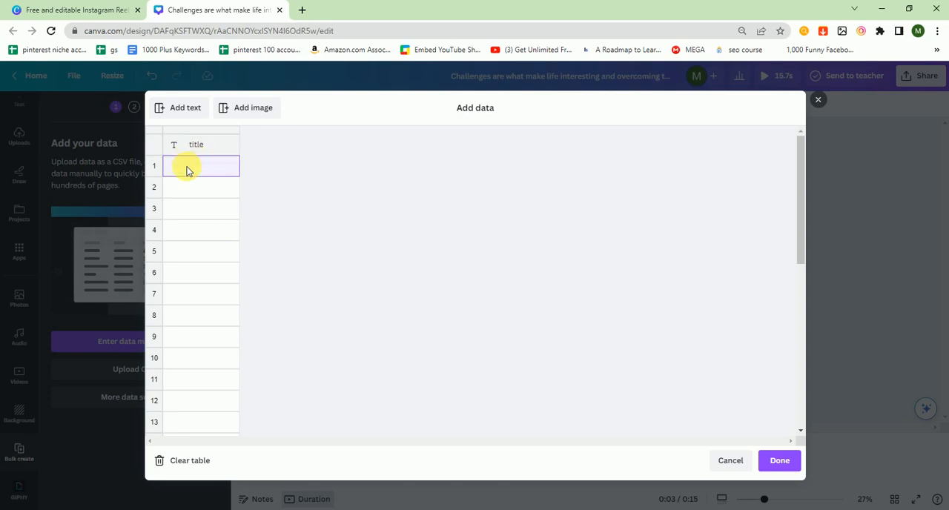
key(ctrl+v)
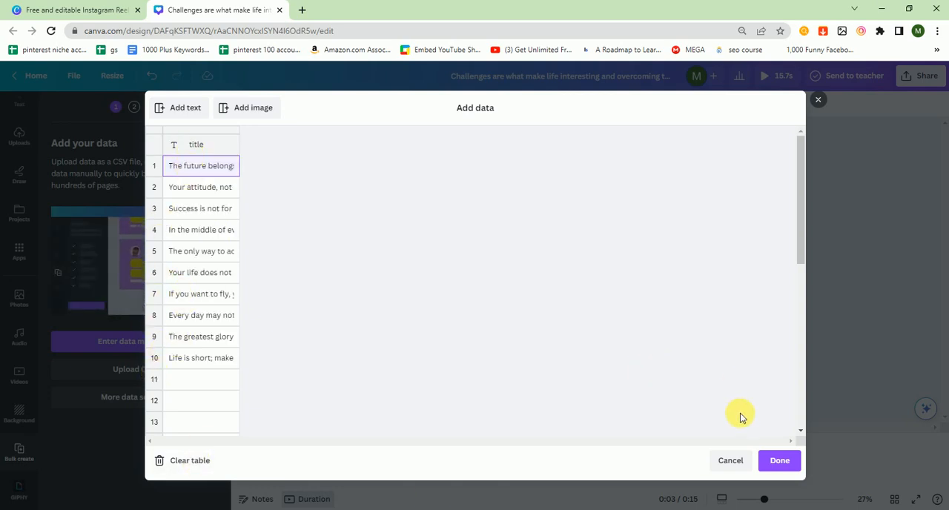
click(770, 462)
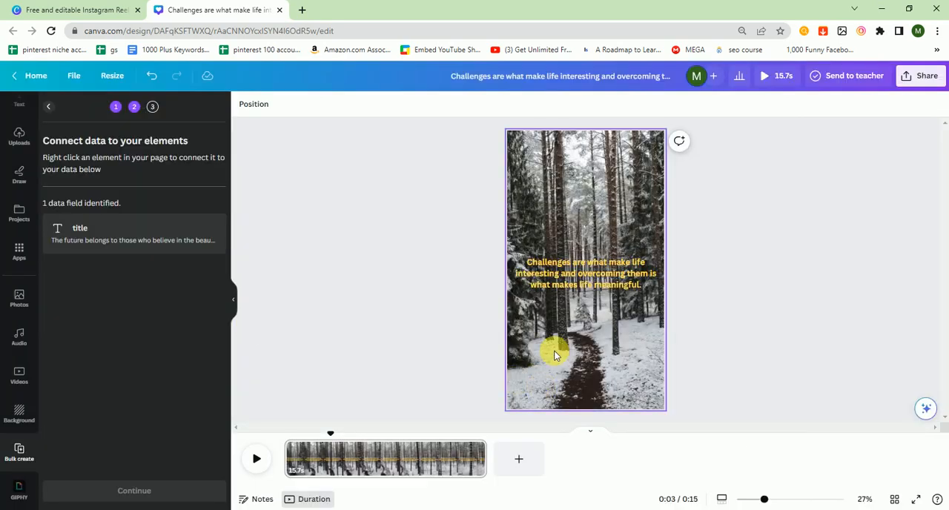
- Connect the quote text to the title data field and generate pages for all 10 quotes
click(578, 274)
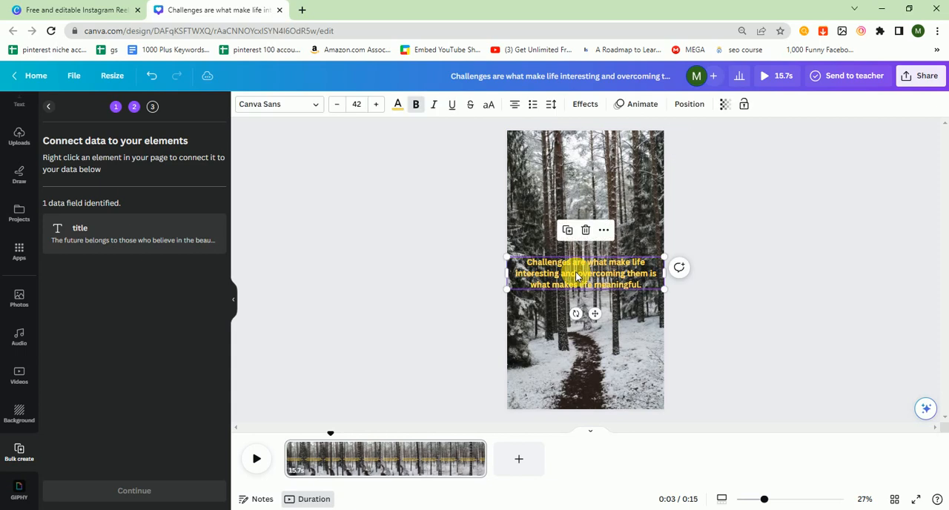
right_click(578, 274)
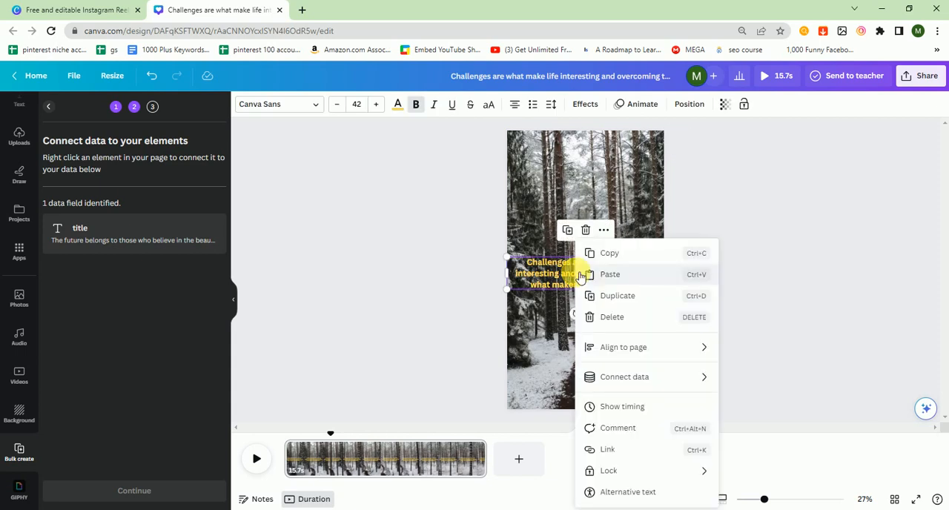
mouse_move(699, 381)
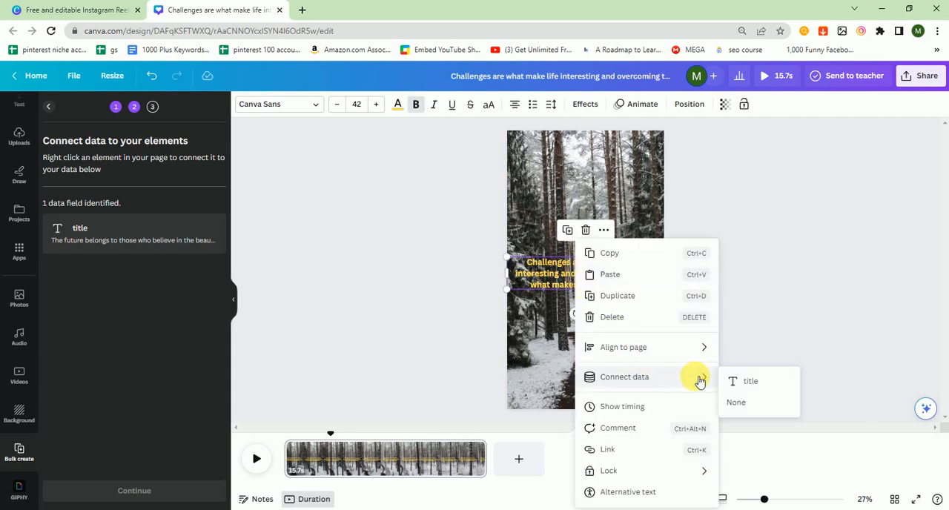
click(738, 381)
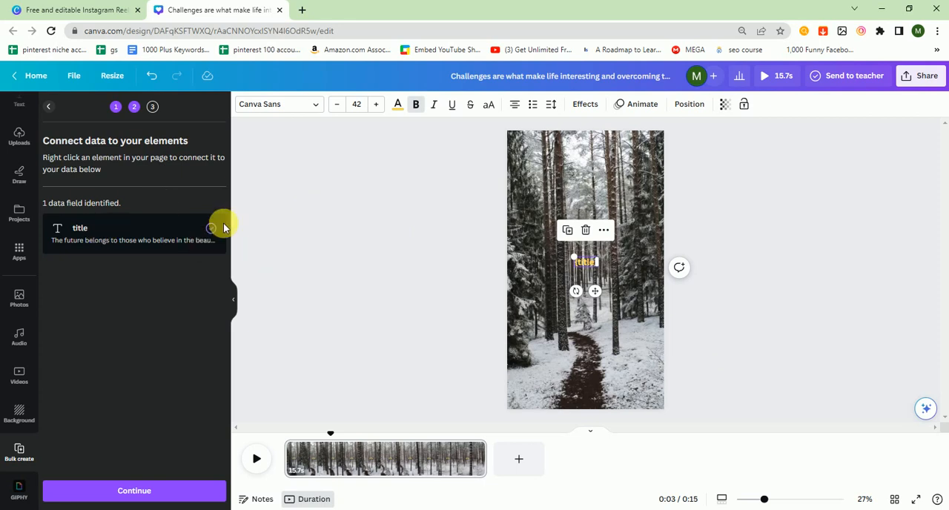
click(159, 489)
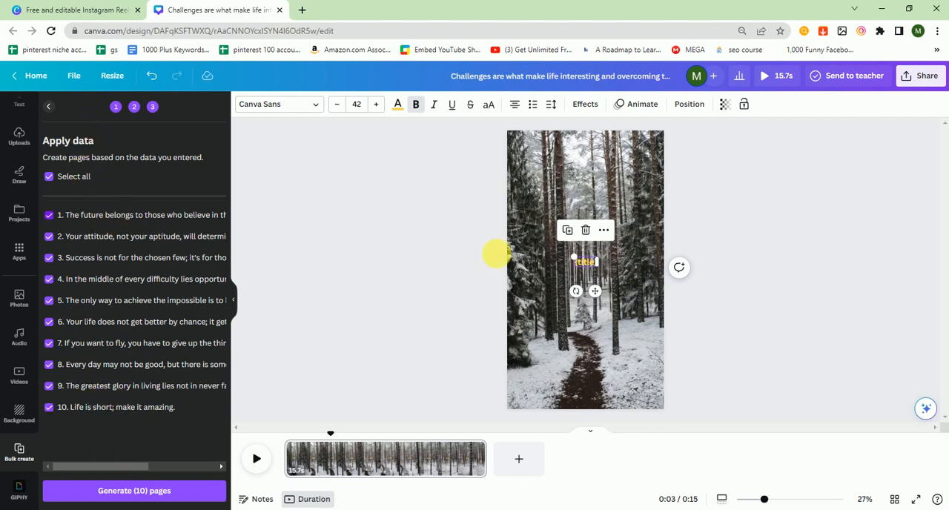
click(152, 492)
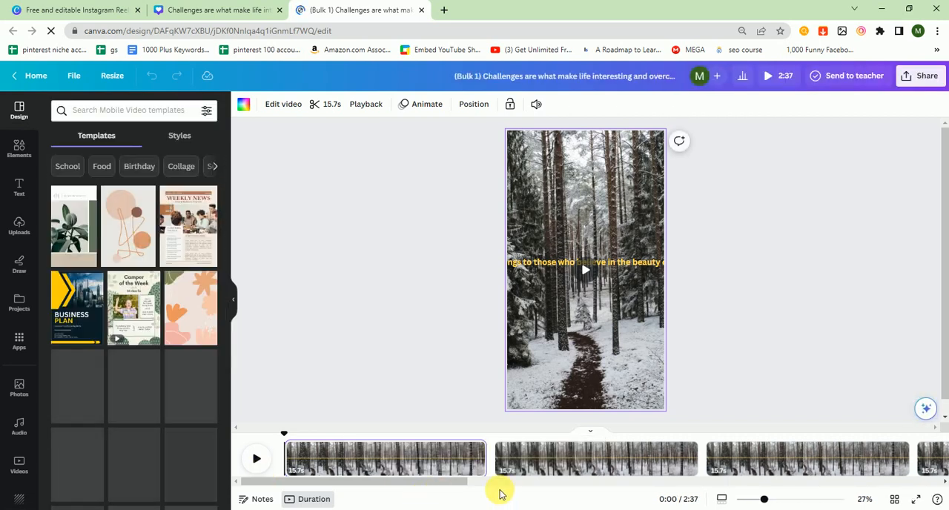
- Narrow the text box on the first generated page so the quote wraps onto two lines, and centre it within the page
drag(467, 483, 738, 484)
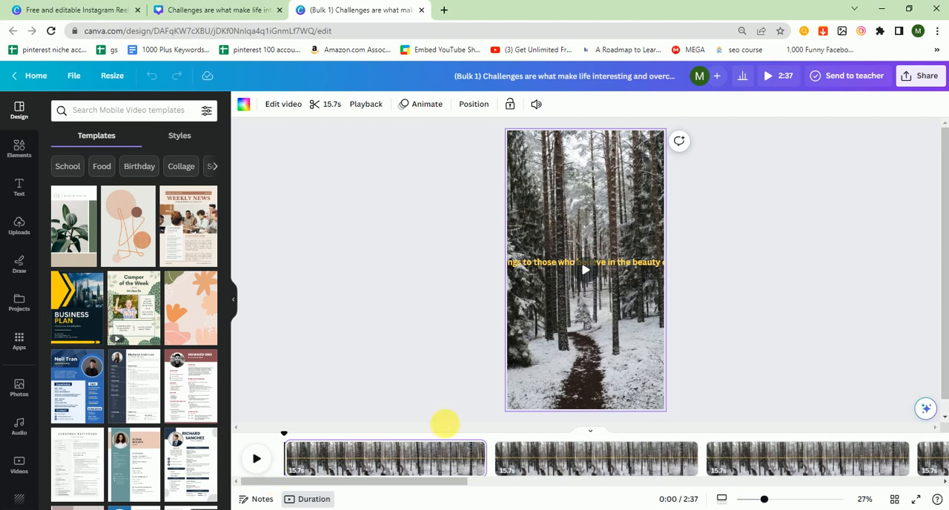
click(531, 262)
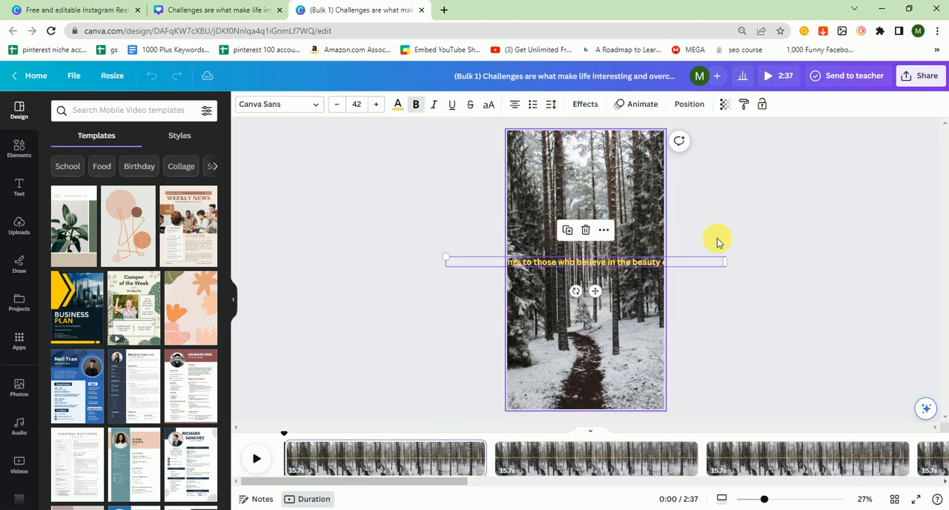
click(726, 262)
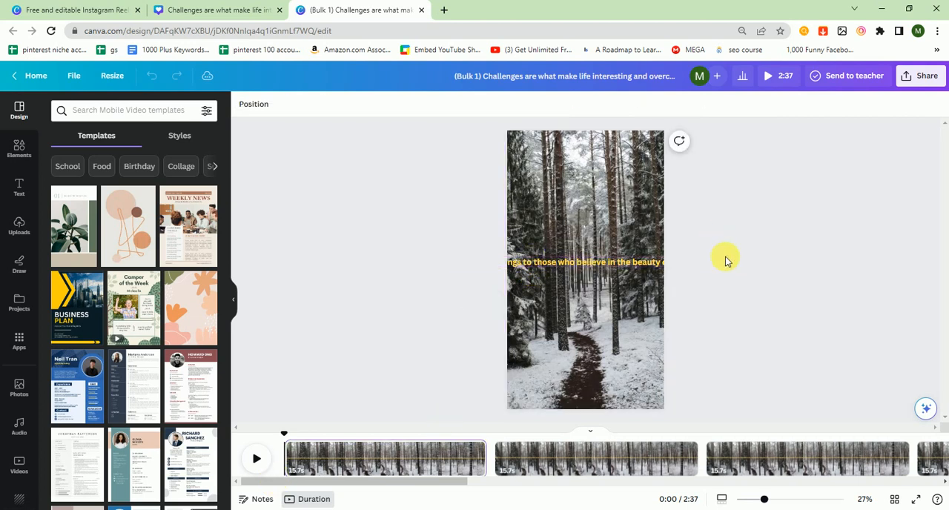
click(620, 264)
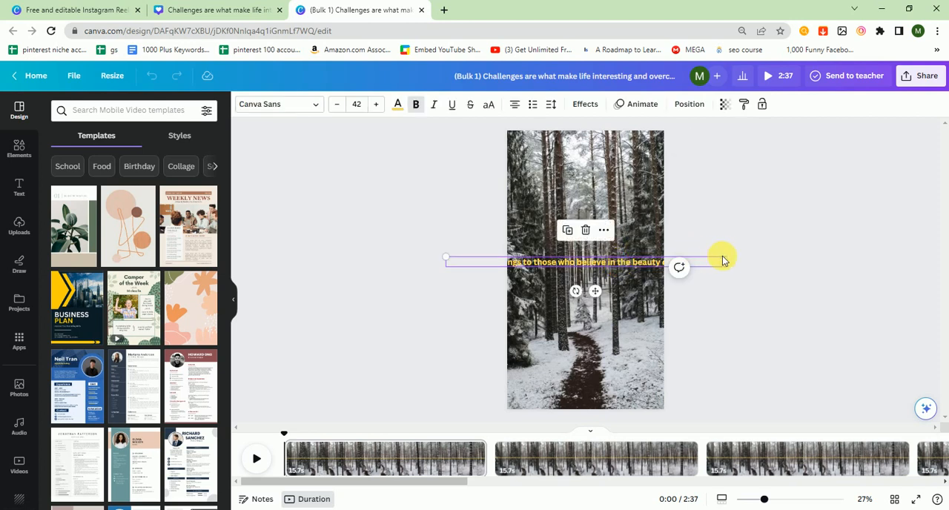
drag(733, 263, 629, 267)
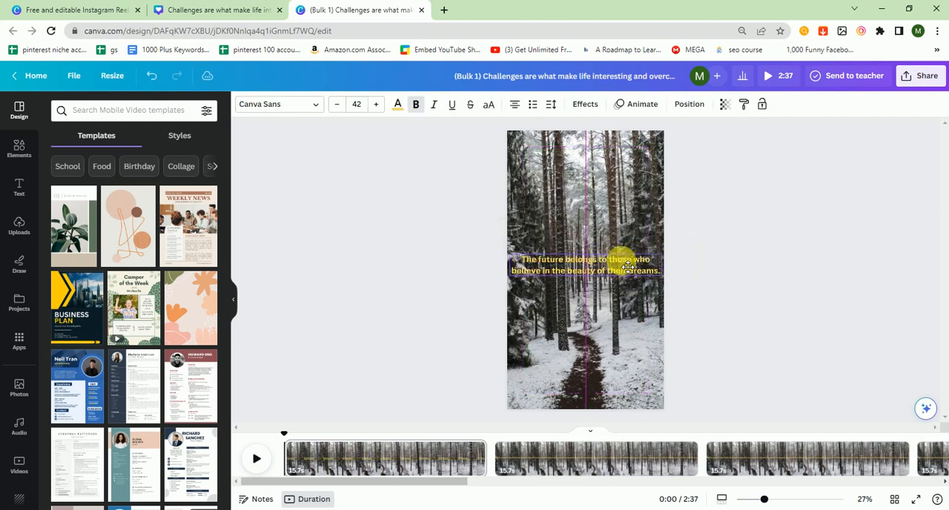
click(758, 280)
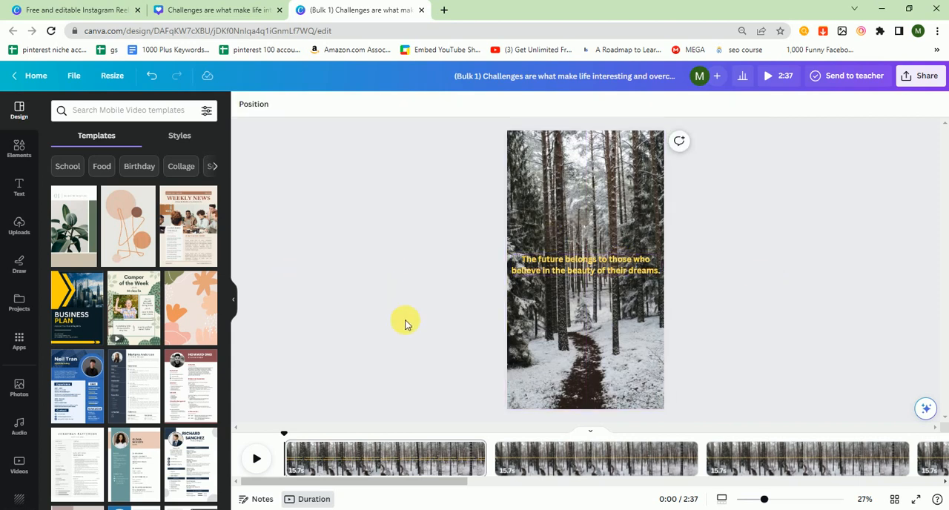
- Narrow the second page's quote box to two lines and centre it within the page
click(542, 456)
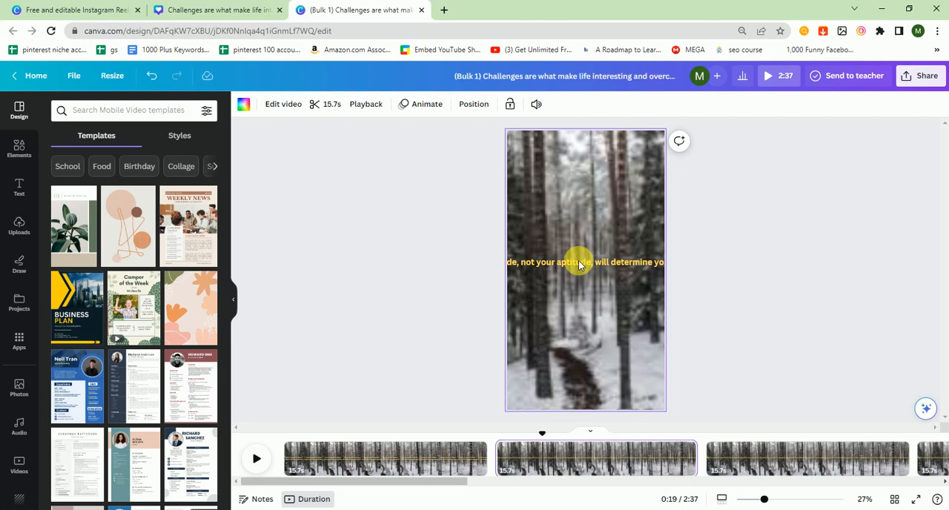
click(666, 263)
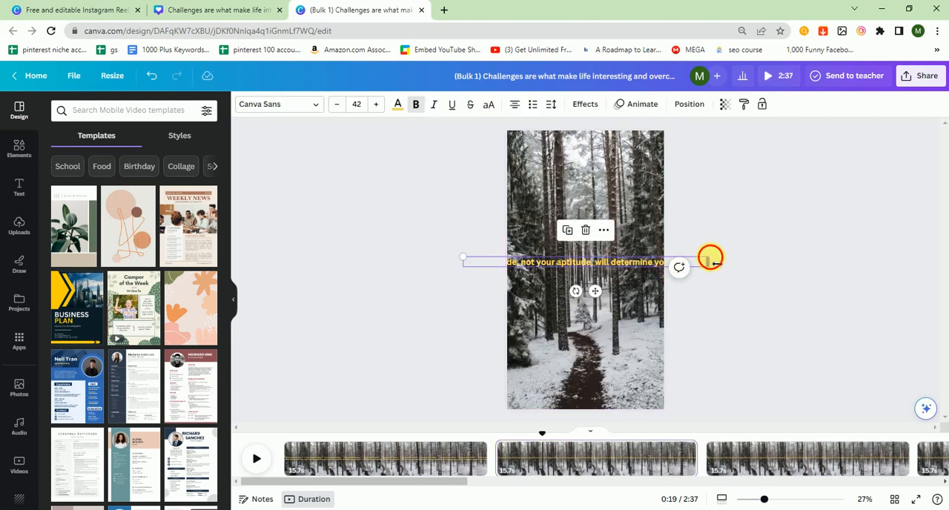
drag(711, 258, 617, 272)
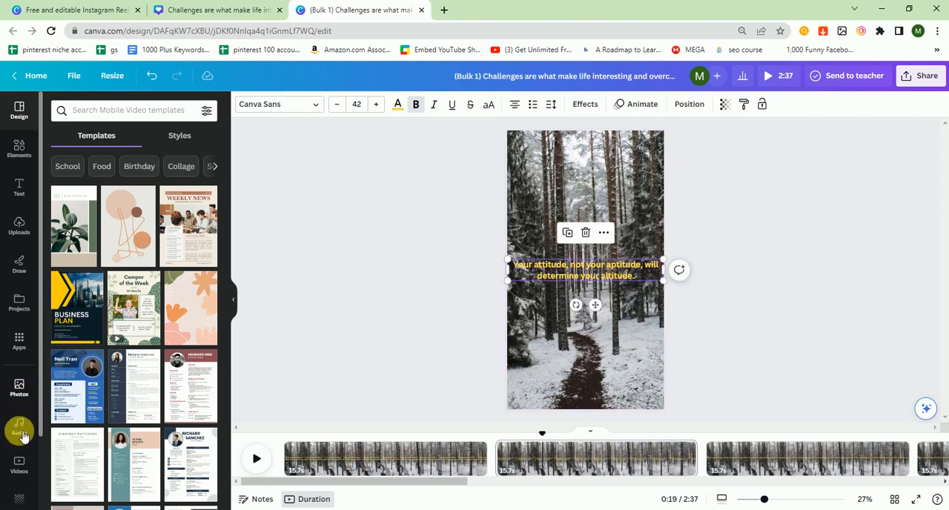
- Search the video library for "motivation"
click(18, 464)
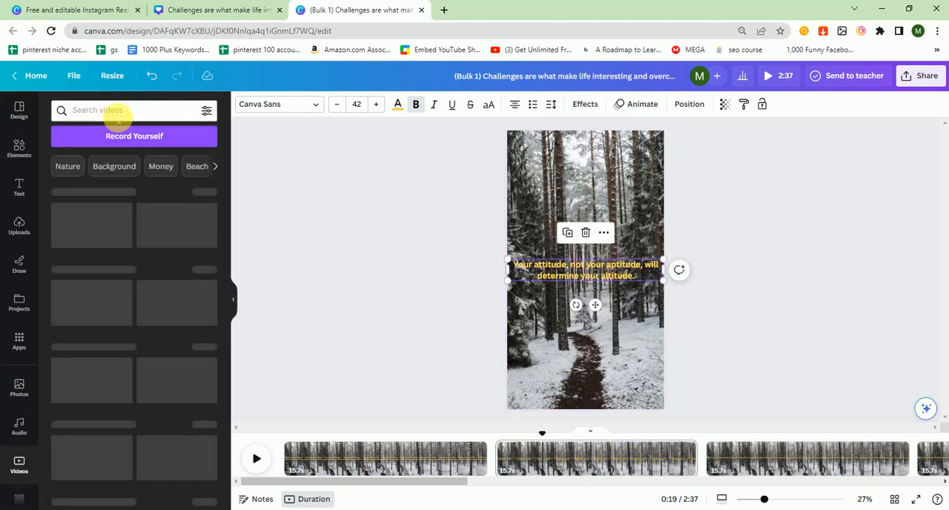
click(118, 112)
text(motiv)
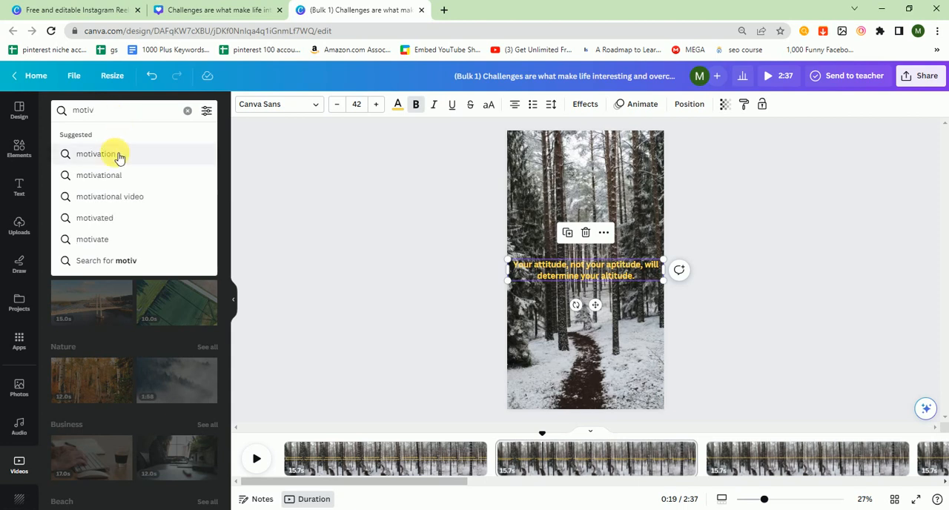
click(116, 154)
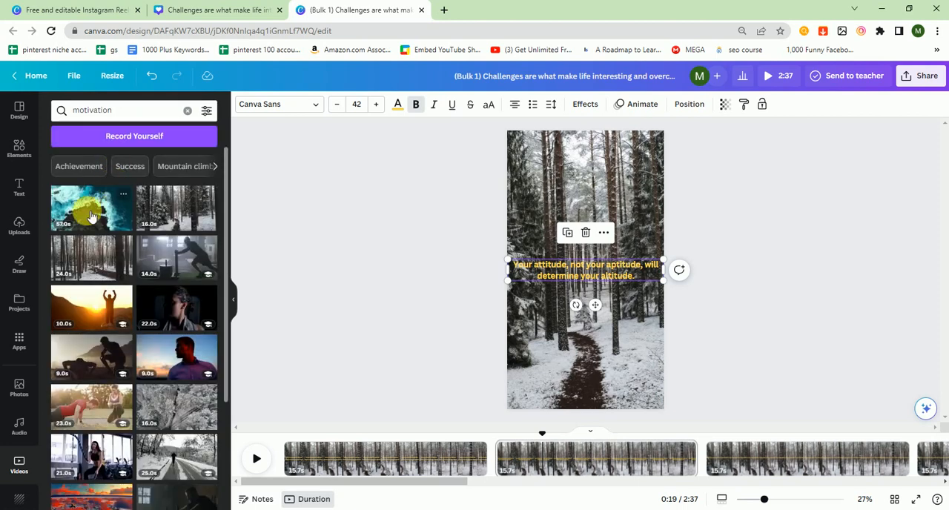
- Set the 57-second ocean waves video as the second page's background and trim that page to 10.6 s
click(90, 215)
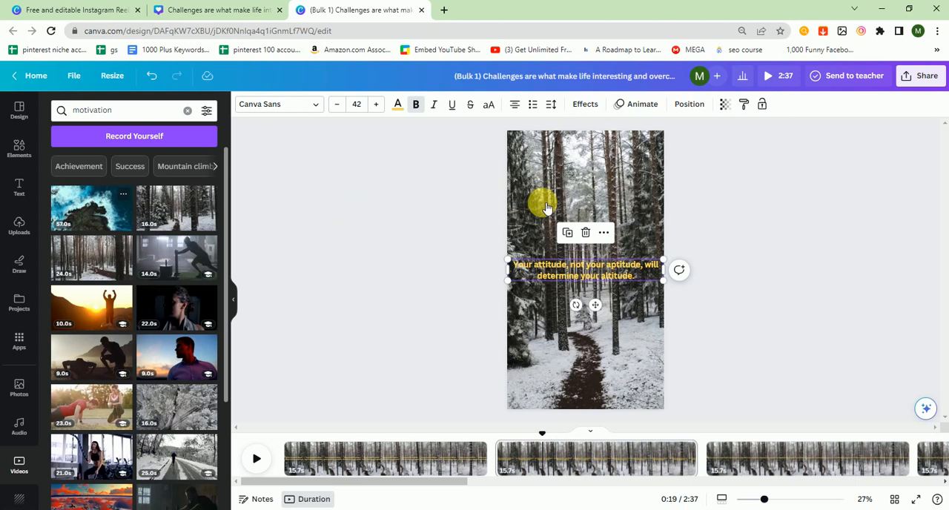
click(556, 244)
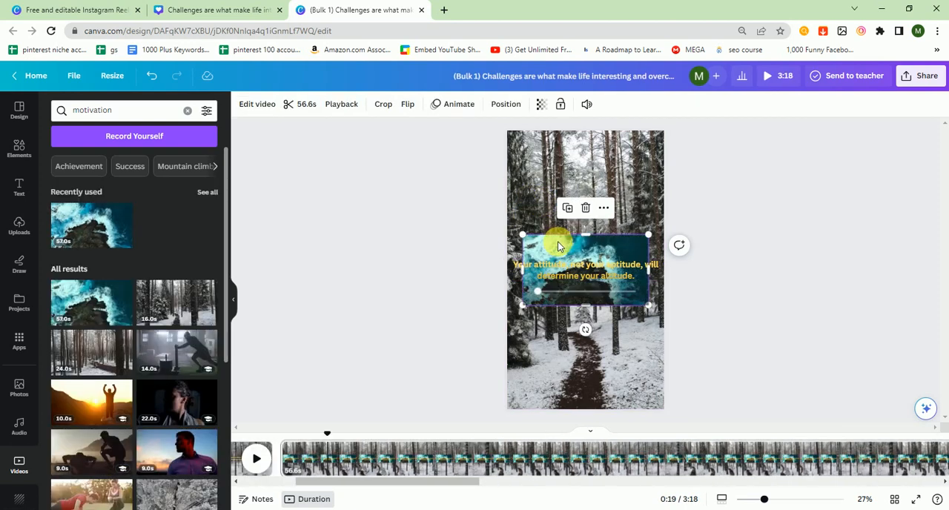
right_click(558, 244)
click(617, 475)
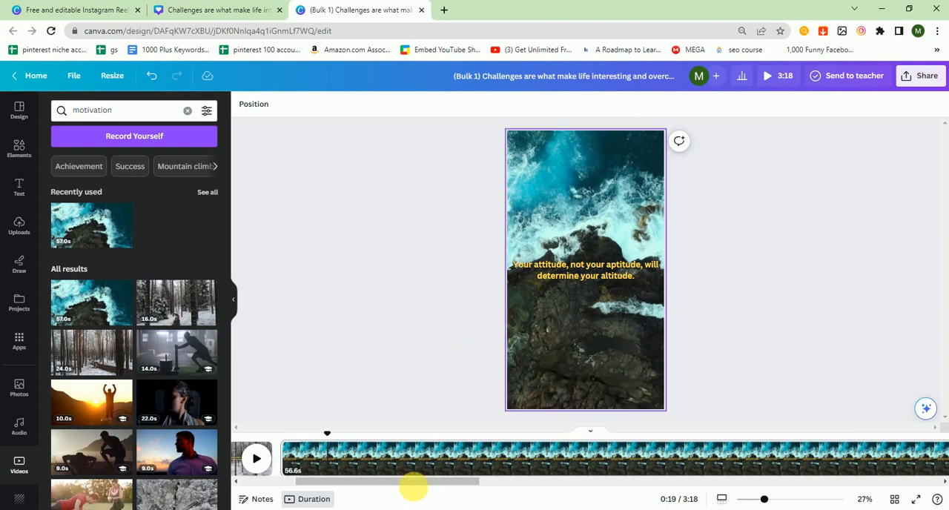
drag(414, 487, 576, 483)
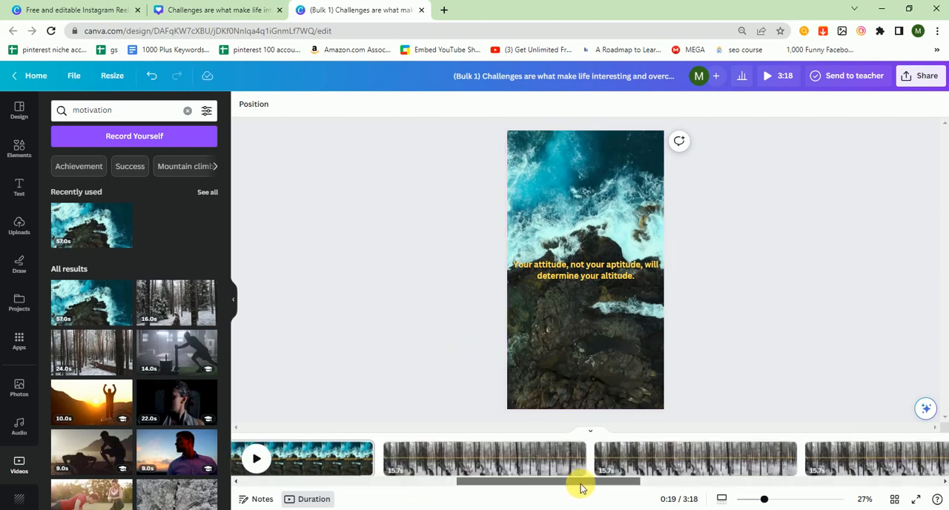
drag(366, 466, 239, 458)
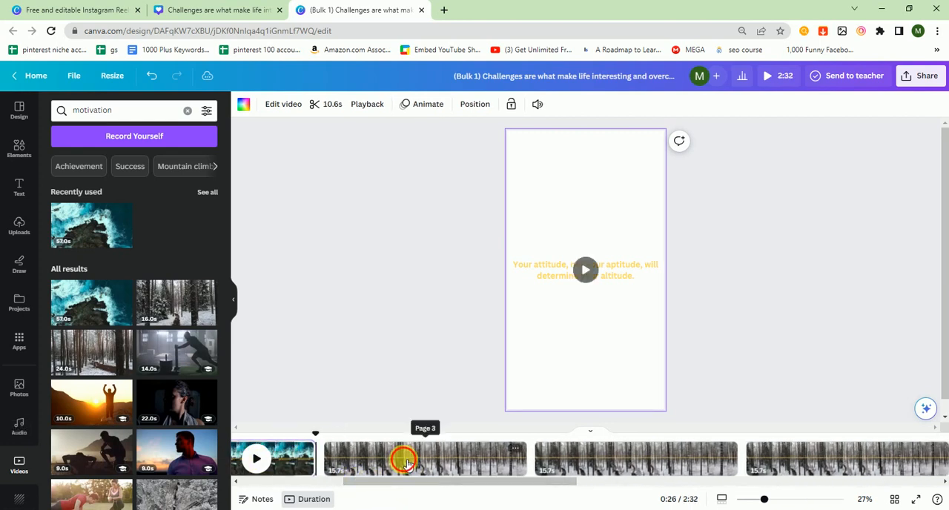
- Narrow the third page's quote box to two lines and centre it within the page
click(403, 457)
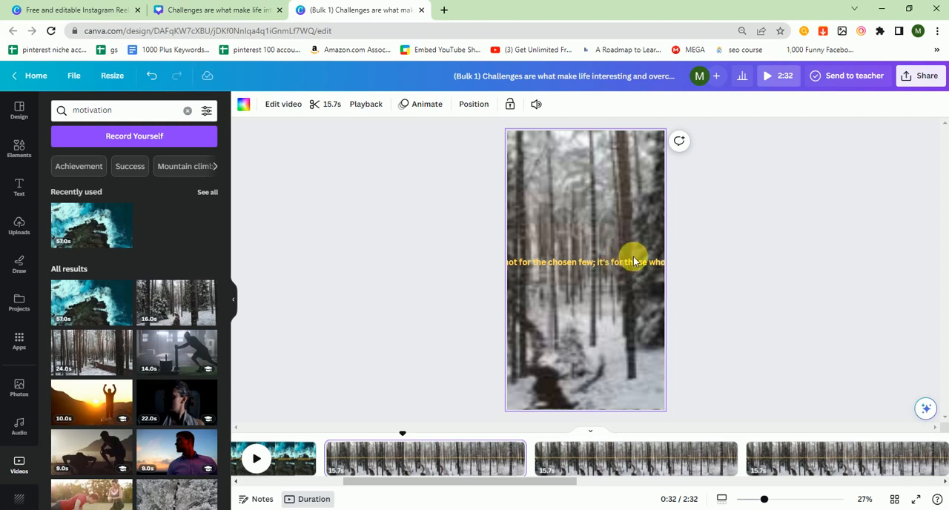
click(631, 261)
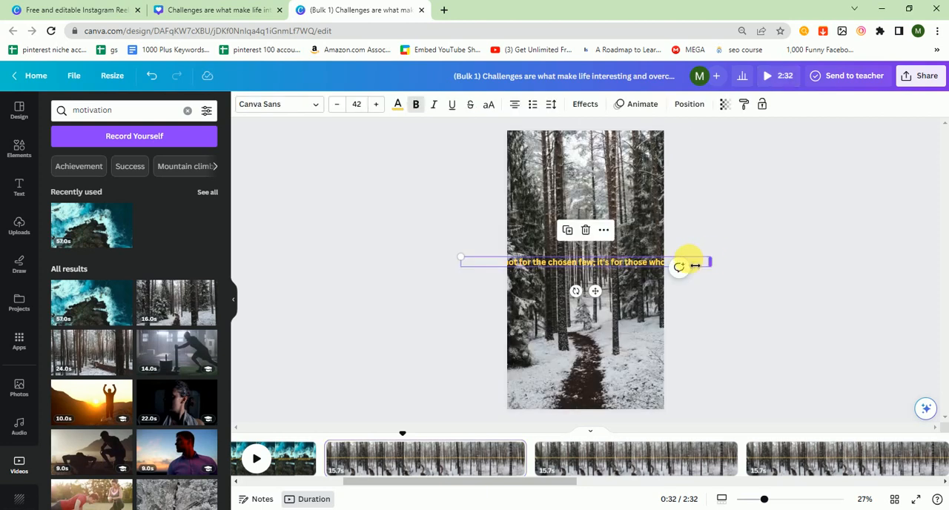
drag(695, 265, 631, 277)
click(603, 297)
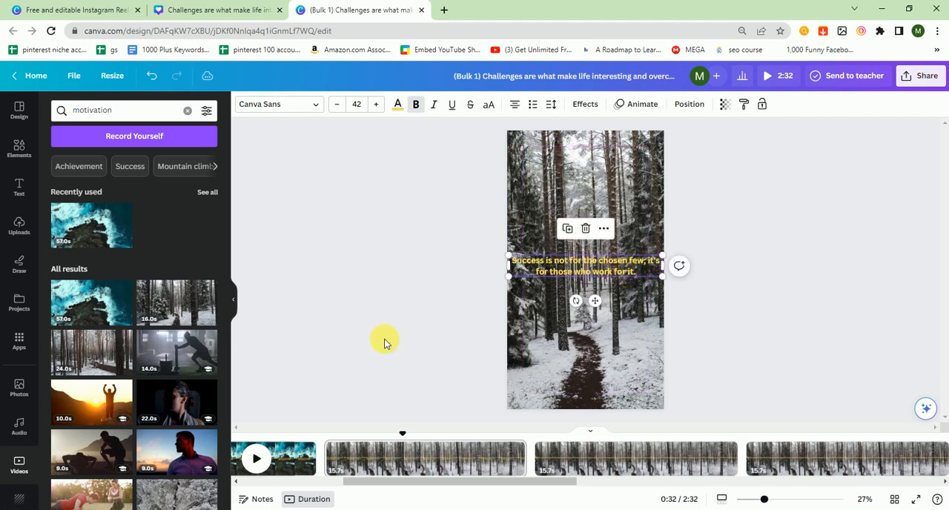
- Add the sunset video of a person with raised arms to the third page and set it as the background
click(114, 405)
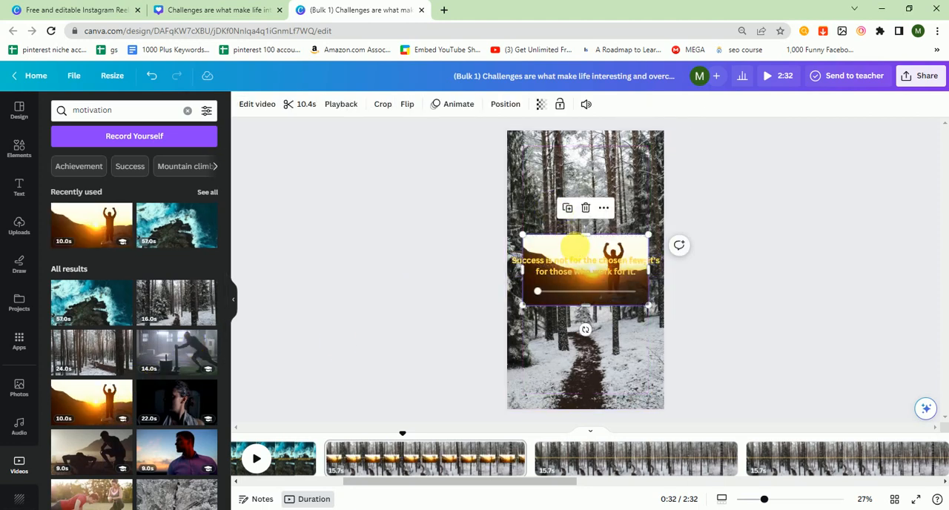
right_click(575, 245)
click(650, 478)
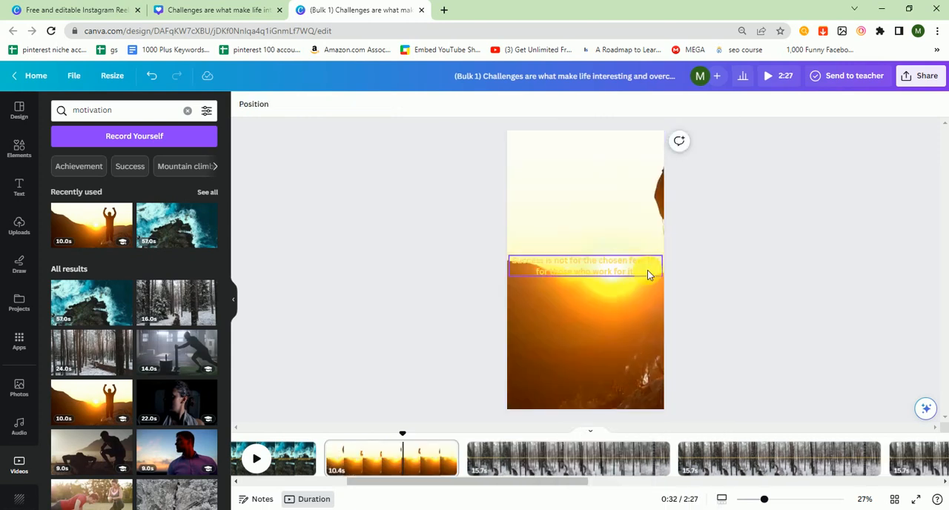
- Check the quote on page 3 and look at pages 4 and 2 in the timeline
click(647, 271)
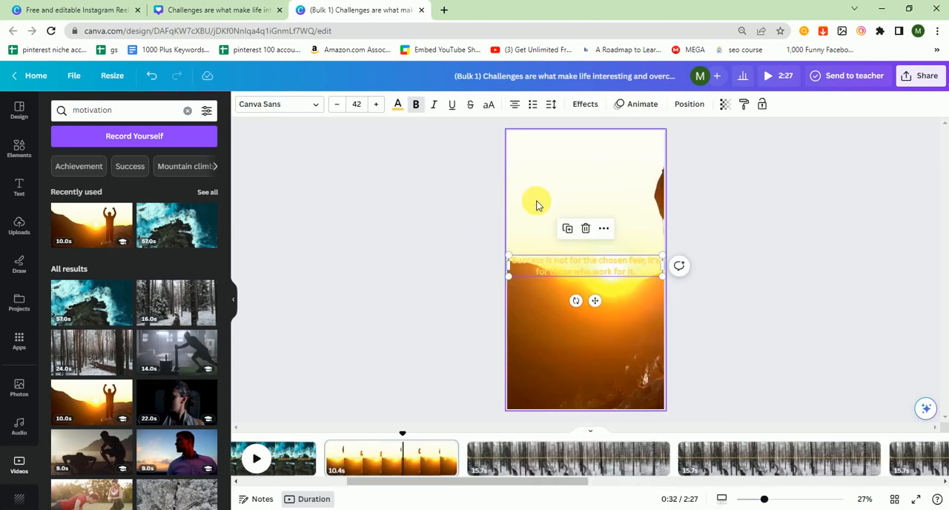
click(562, 456)
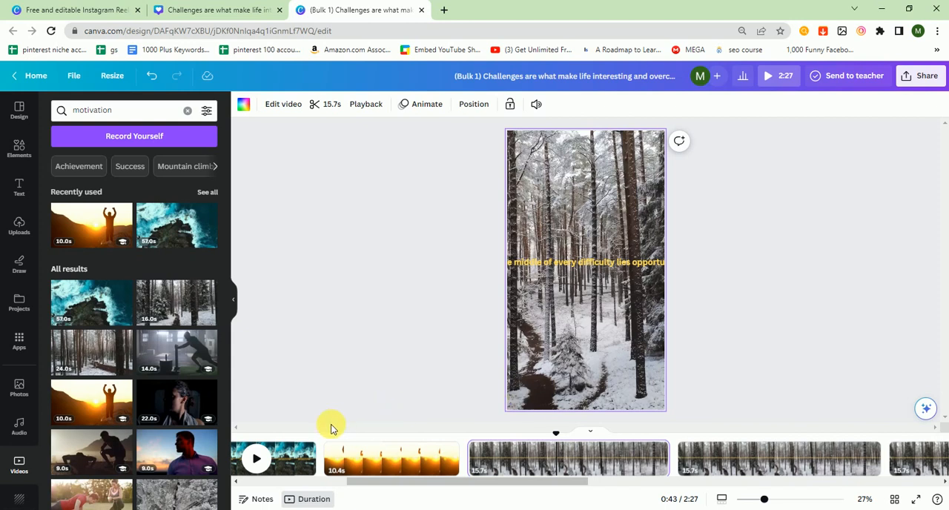
click(278, 454)
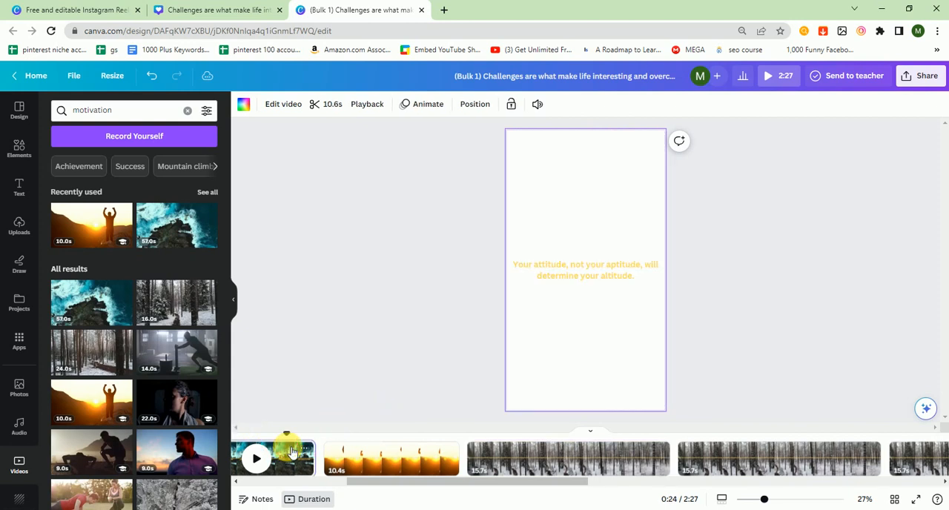